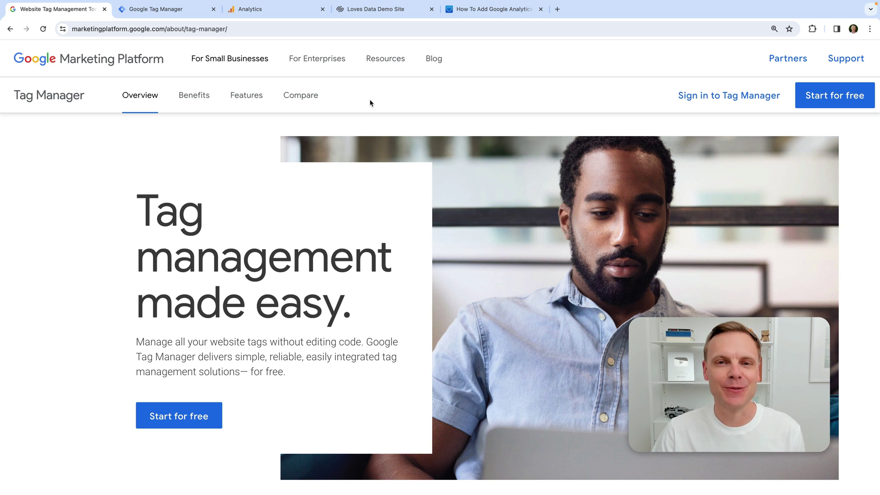
Enter Loves Data as the new Tag Manager account name
{"action": "left_click", "coordinate": [173, 10]}
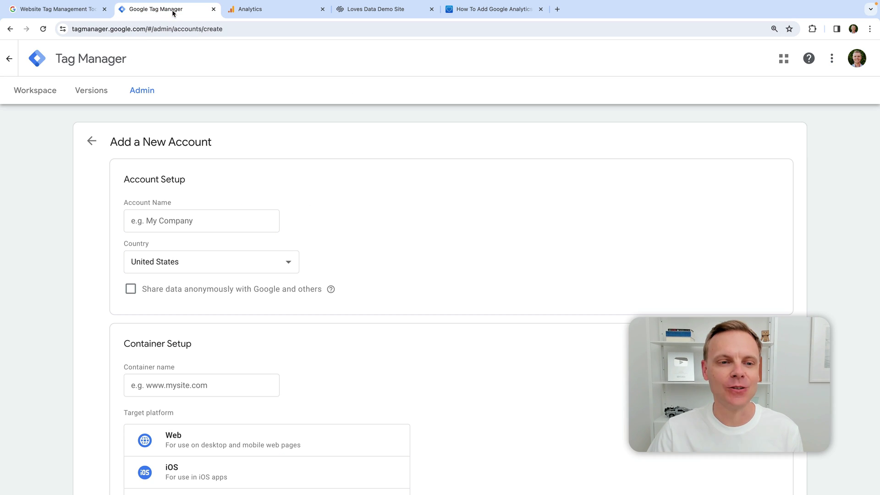
{"action": "scroll", "coordinate": [279, 186], "scroll_direction": "down", "scroll_amount": 1}
{"action": "left_click", "coordinate": [232, 189]}
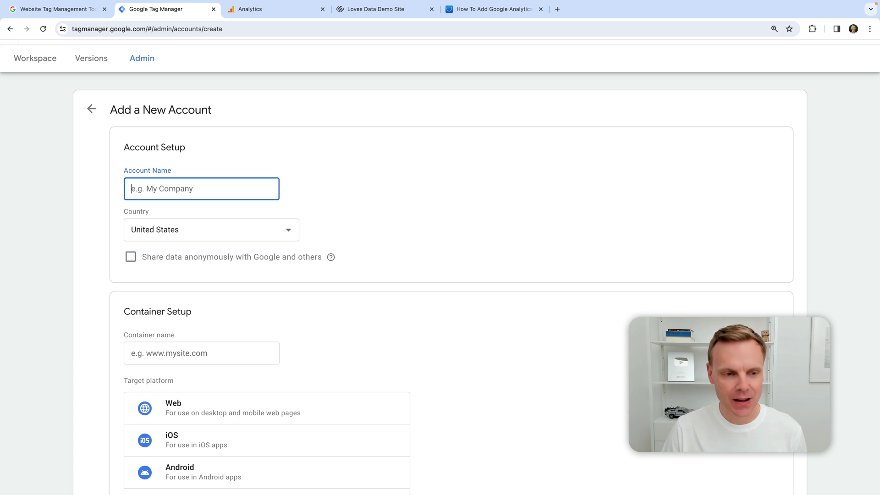
{"action": "type", "text": "Loves Data"}
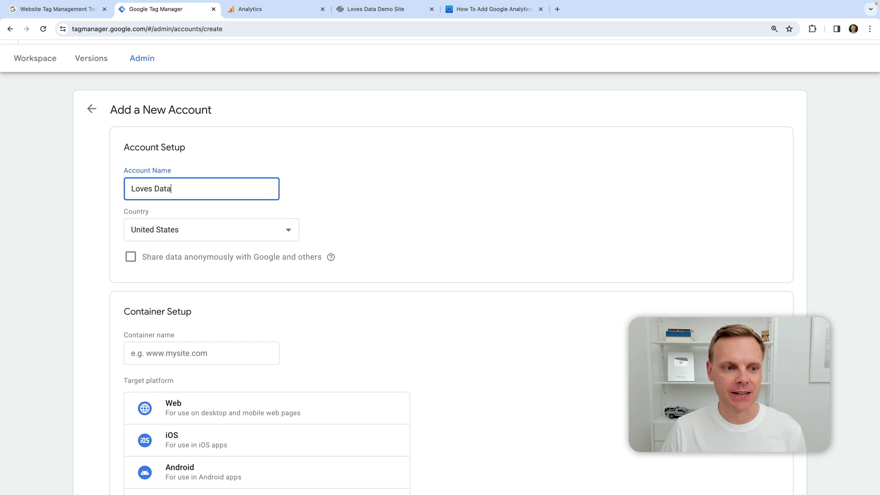
Set the account country to Australia and opt in to anonymous data sharing with Google
{"action": "left_click", "coordinate": [282, 233]}
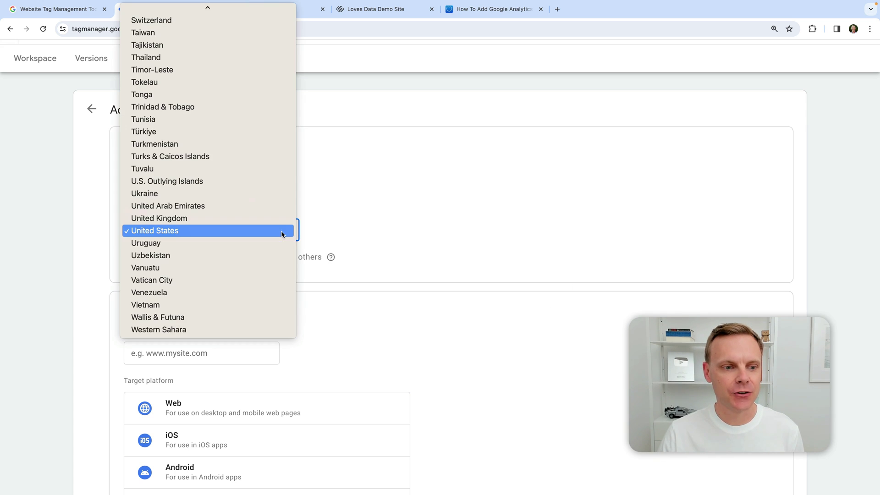
{"action": "type", "text": "au"}
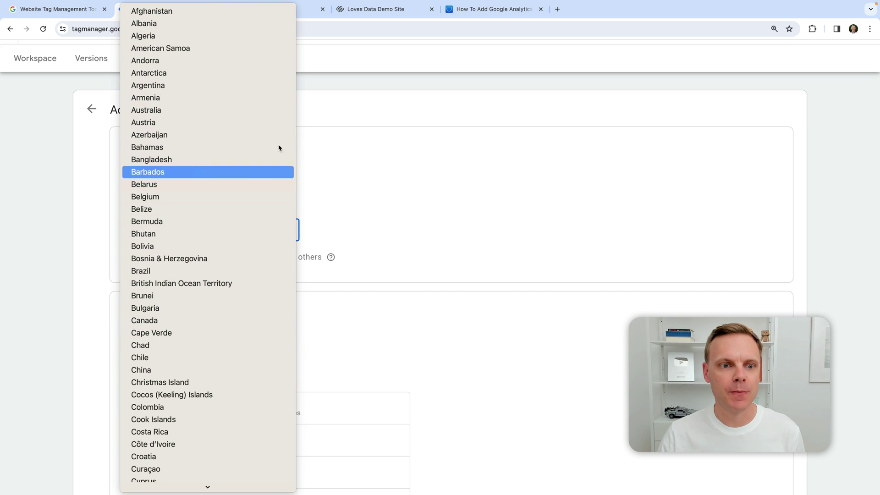
{"action": "left_click", "coordinate": [270, 110]}
{"action": "scroll", "coordinate": [311, 197], "scroll_direction": "down", "scroll_amount": 2}
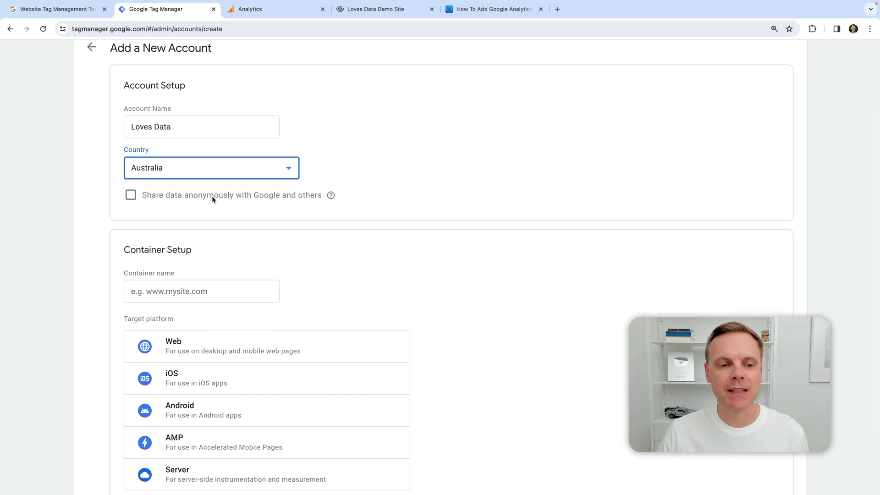
{"action": "left_click", "coordinate": [141, 196]}
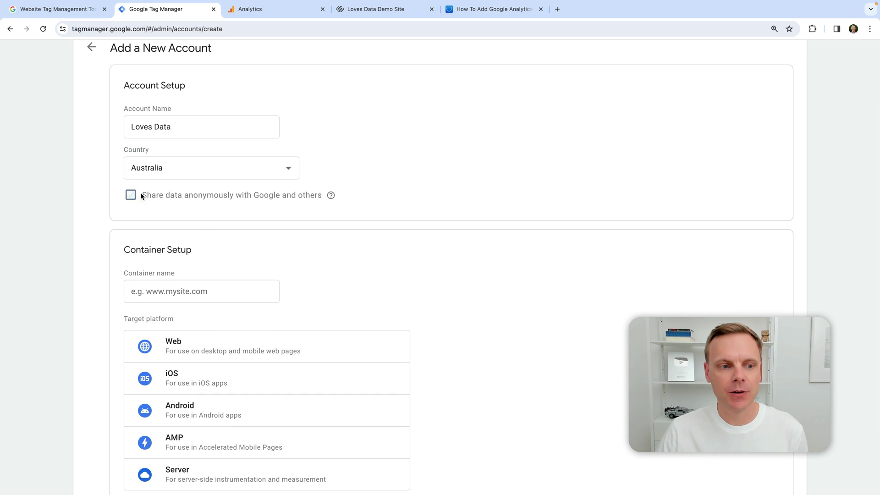
{"action": "scroll", "coordinate": [421, 197], "scroll_direction": "down", "scroll_amount": 4}
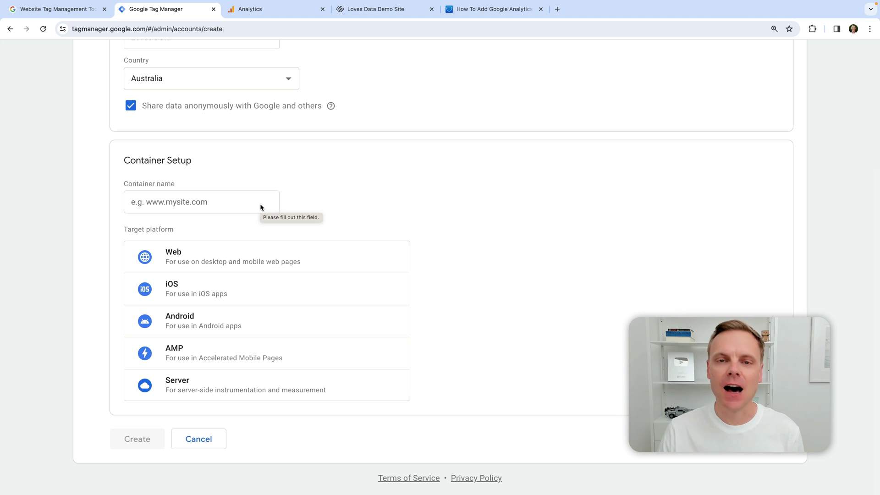
Create a Web container named lovesdata.com, accepting the Data Processing Terms and terms of service
{"action": "left_click", "coordinate": [260, 208]}
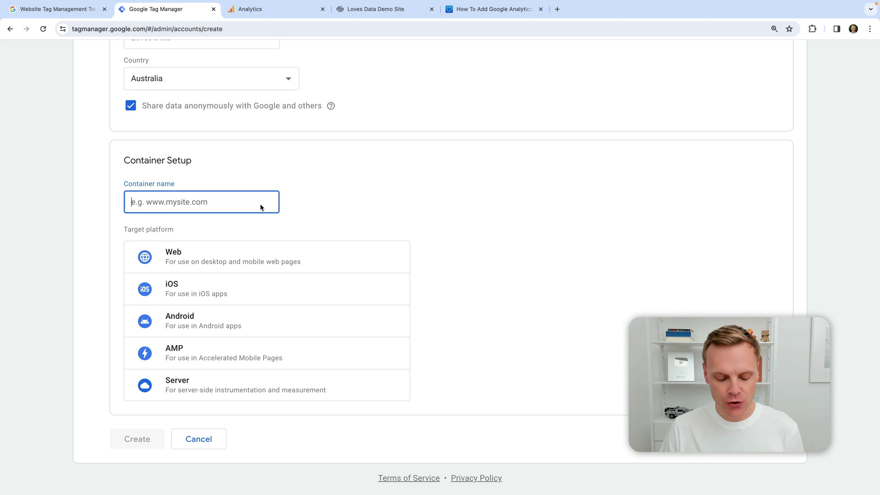
{"action": "type", "text": "lovesd"}
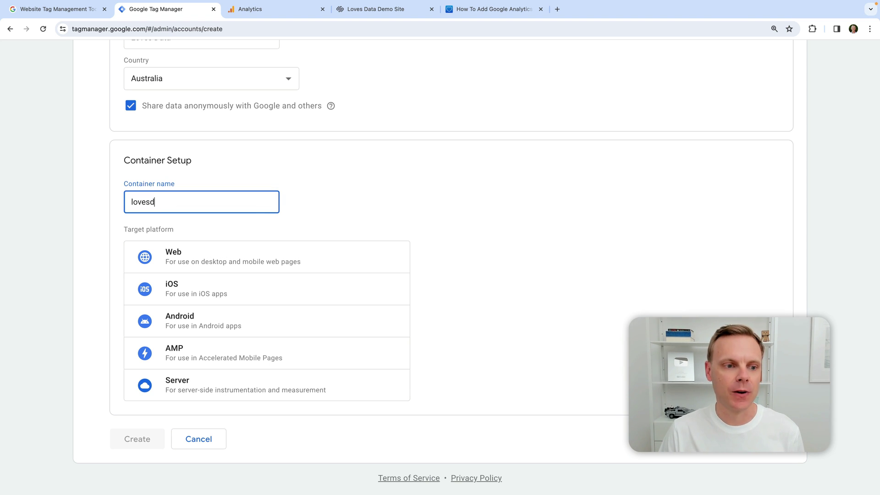
{"action": "type", "text": "ata.com"}
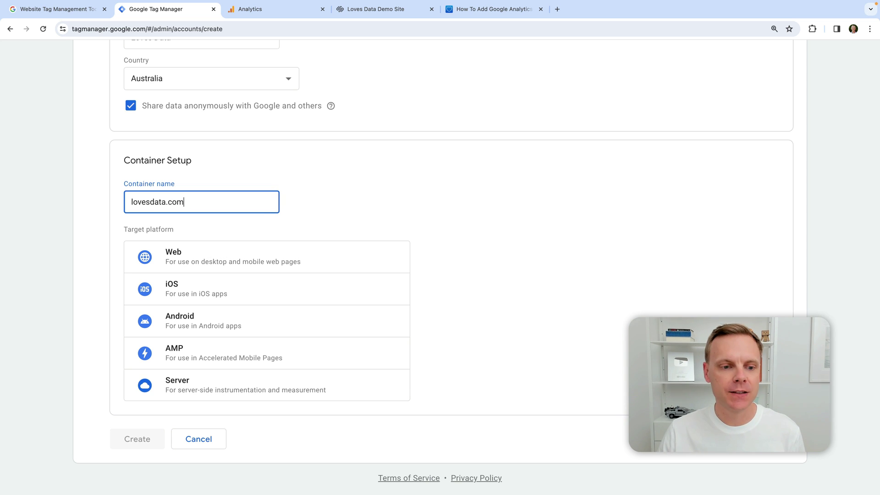
{"action": "left_click", "coordinate": [313, 259]}
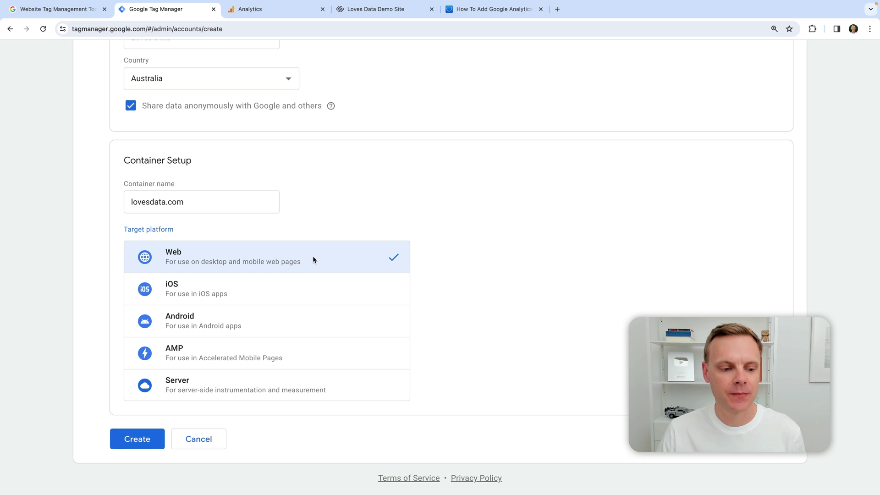
{"action": "left_click", "coordinate": [146, 440]}
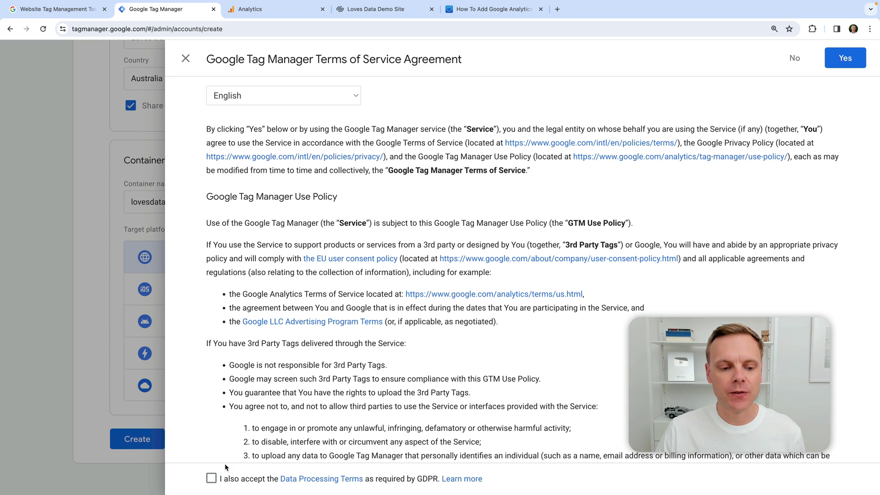
{"action": "left_click", "coordinate": [211, 478]}
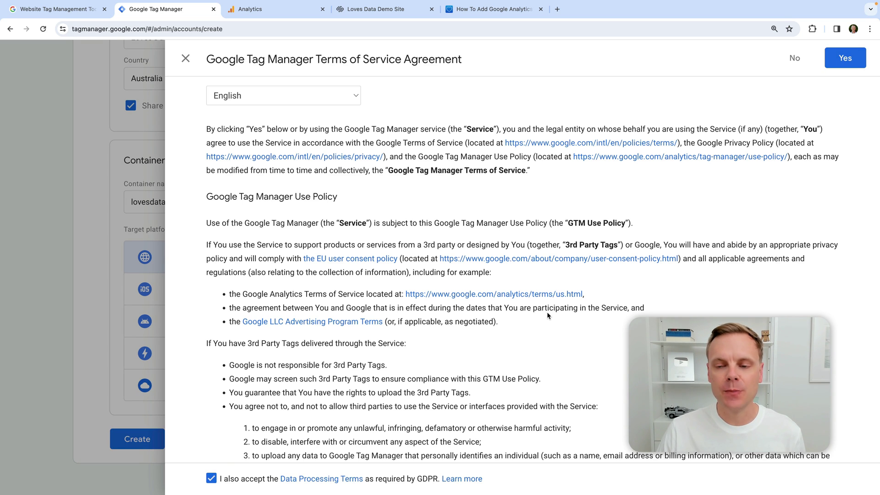
{"action": "left_click", "coordinate": [840, 58]}
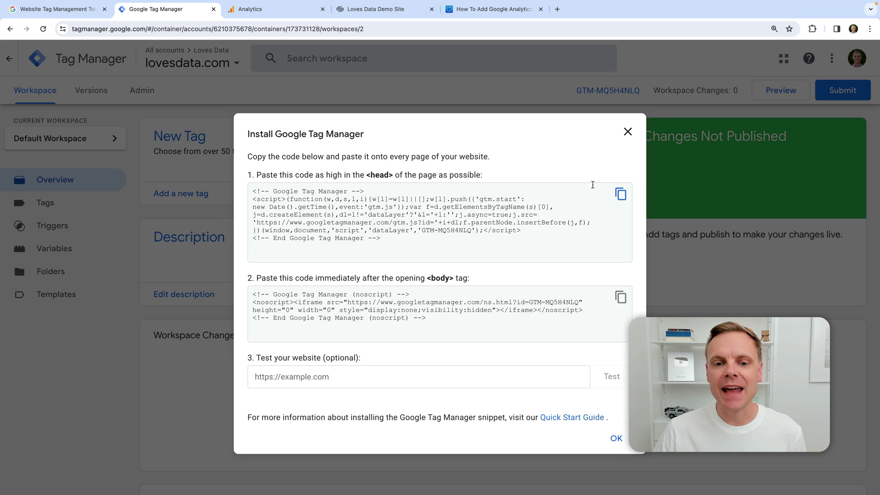
Copy the GTM head code snippet and switch to the Loves Data Demo Site
{"action": "left_click", "coordinate": [423, 248]}
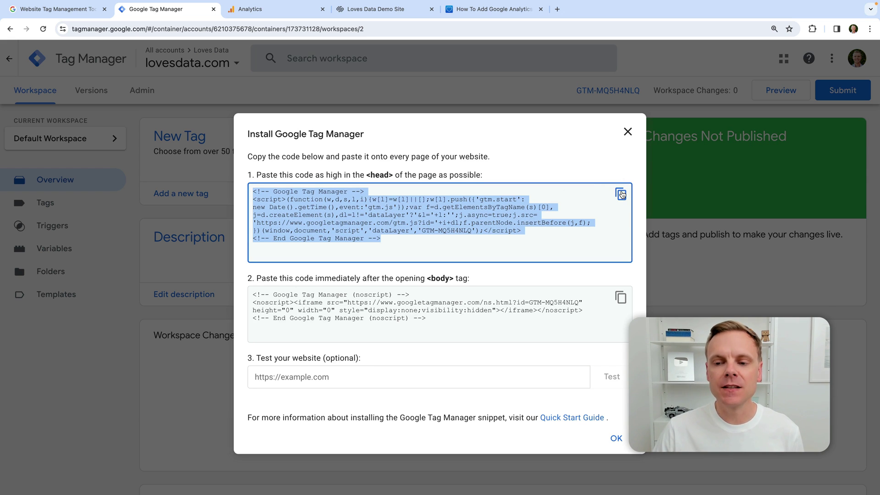
{"action": "left_click", "coordinate": [620, 194]}
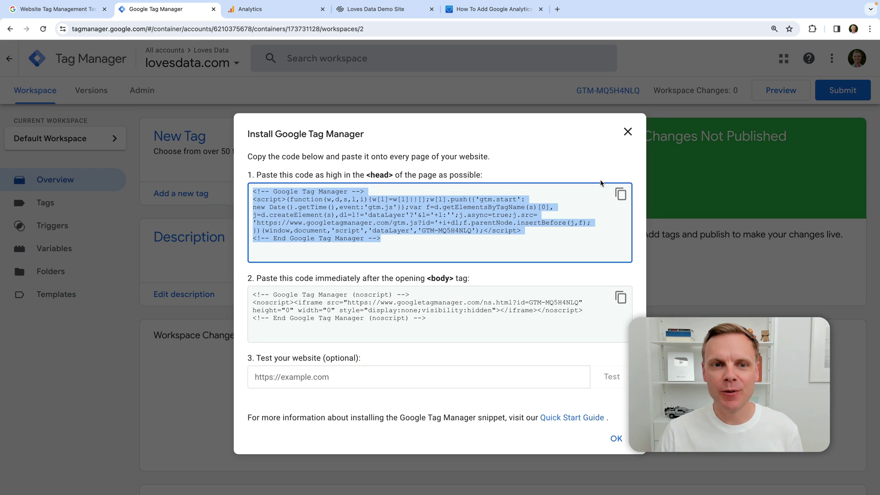
{"action": "left_click", "coordinate": [398, 10]}
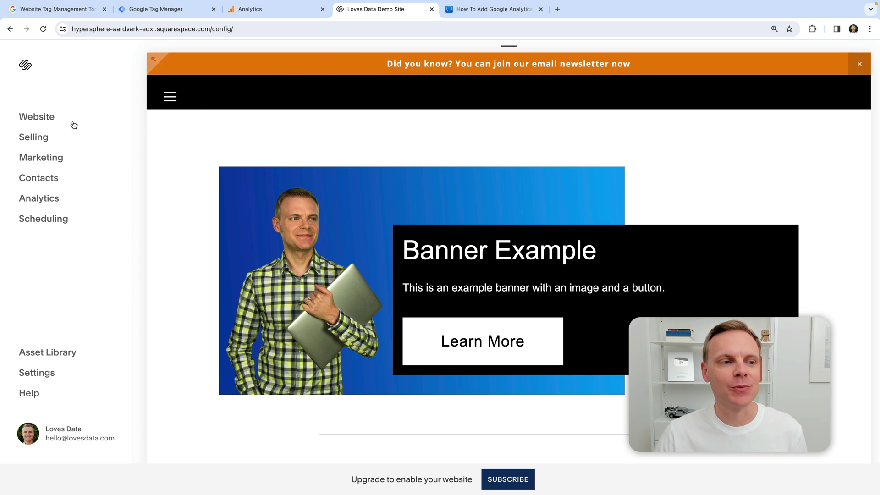
Go through Website > Pages > Website Tools to reach Squarespace's Code Injection page
{"action": "left_click", "coordinate": [48, 120]}
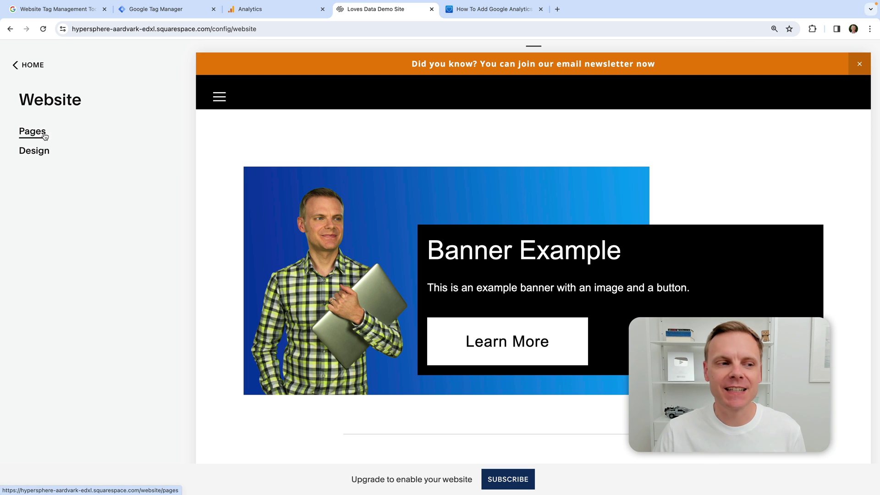
{"action": "left_click", "coordinate": [44, 133]}
{"action": "scroll", "coordinate": [104, 154], "scroll_direction": "down", "scroll_amount": 10}
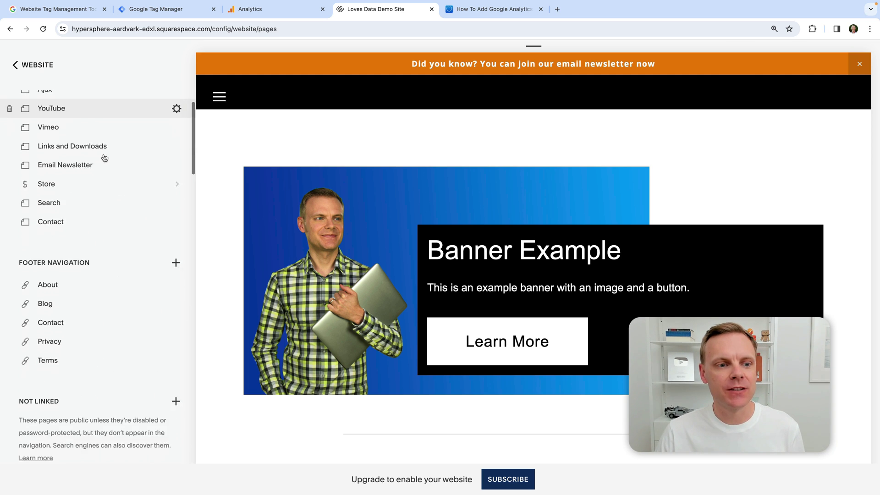
{"action": "scroll", "coordinate": [103, 154], "scroll_direction": "down", "scroll_amount": 18}
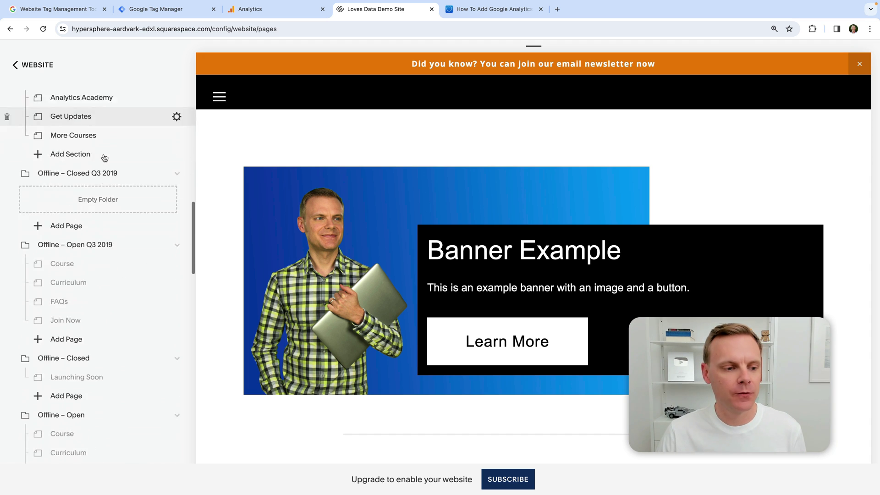
{"action": "scroll", "coordinate": [103, 156], "scroll_direction": "down", "scroll_amount": 12}
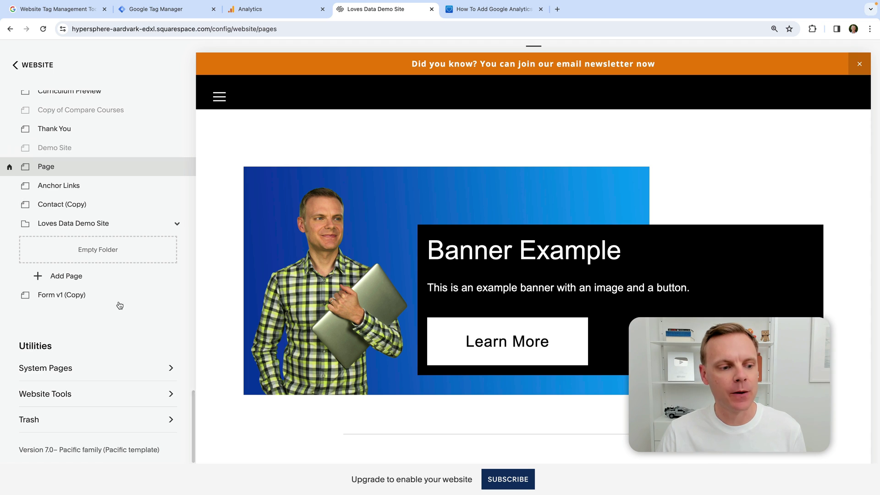
{"action": "left_click", "coordinate": [121, 397]}
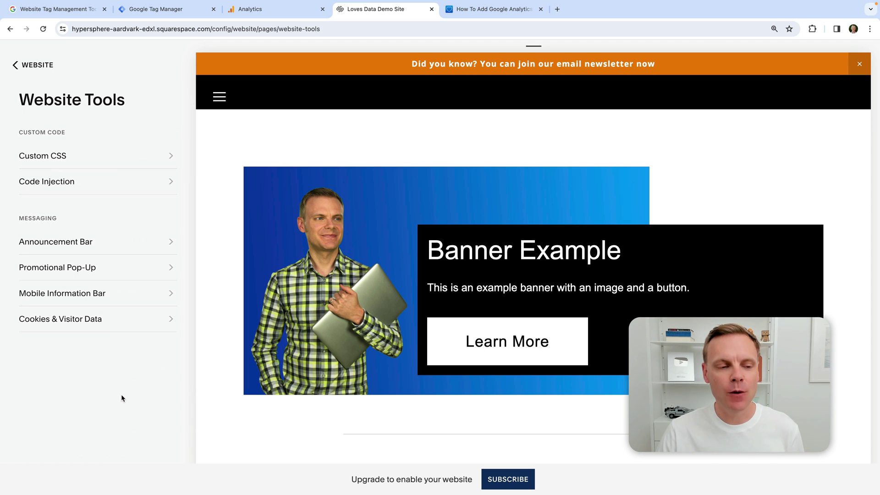
{"action": "left_click", "coordinate": [81, 181]}
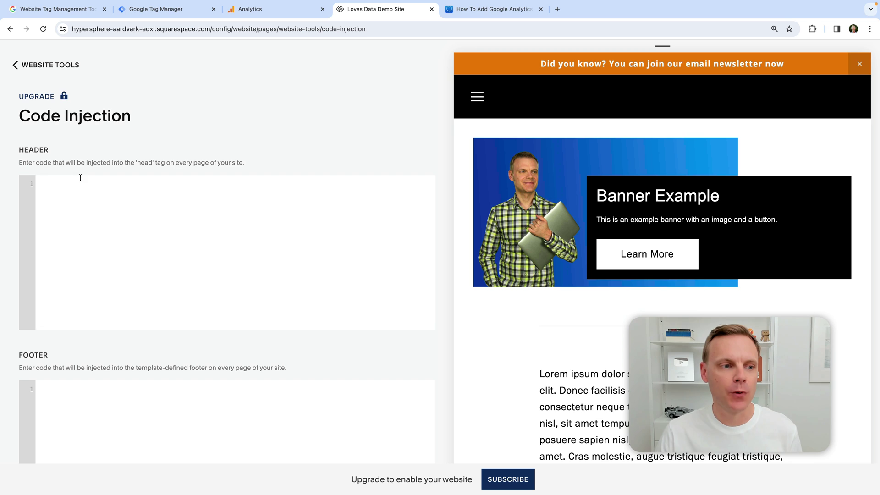
Paste the GTM head snippet into the Header code injection box, save it, and go back
{"action": "left_click", "coordinate": [78, 182]}
{"action": "key", "text": "ctrl+v"}
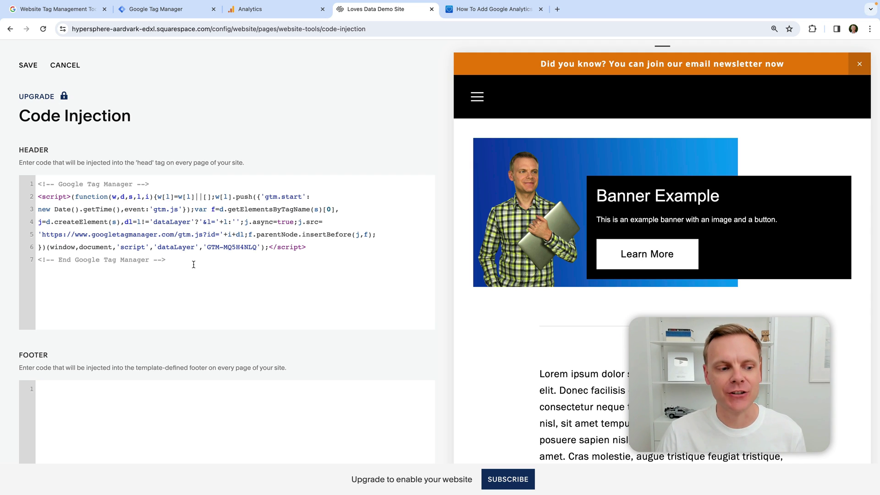
{"action": "left_click", "coordinate": [32, 66]}
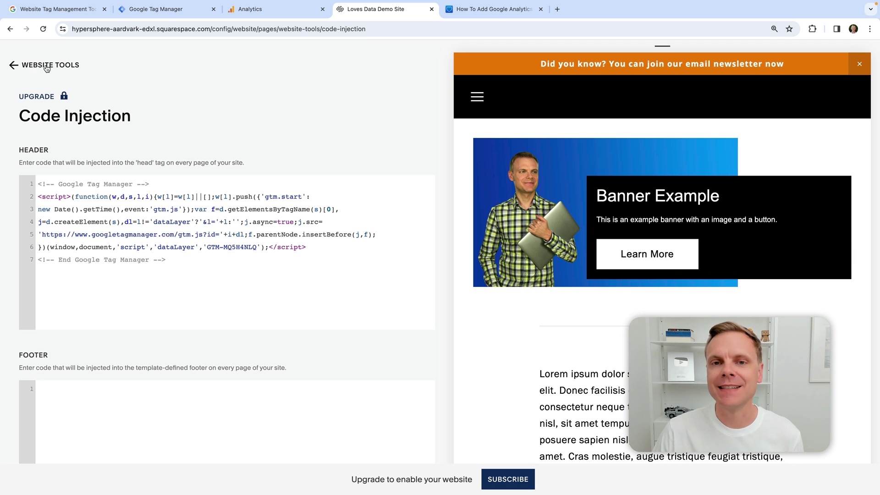
{"action": "left_click", "coordinate": [46, 68]}
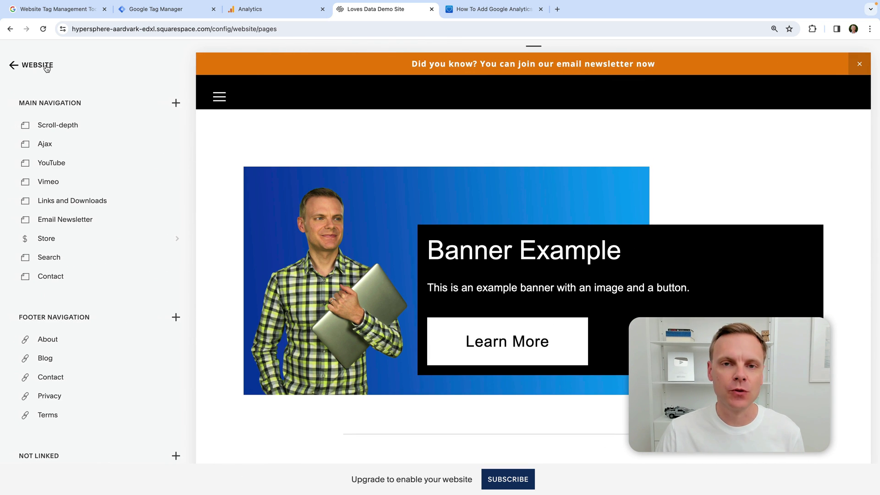
Return to the main Squarespace menu and bring up the site Settings
{"action": "left_click", "coordinate": [47, 68]}
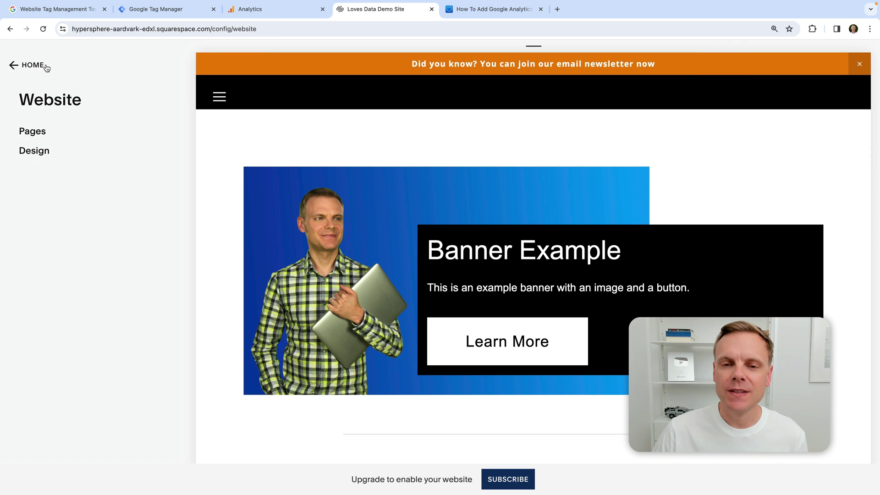
{"action": "left_click", "coordinate": [46, 68]}
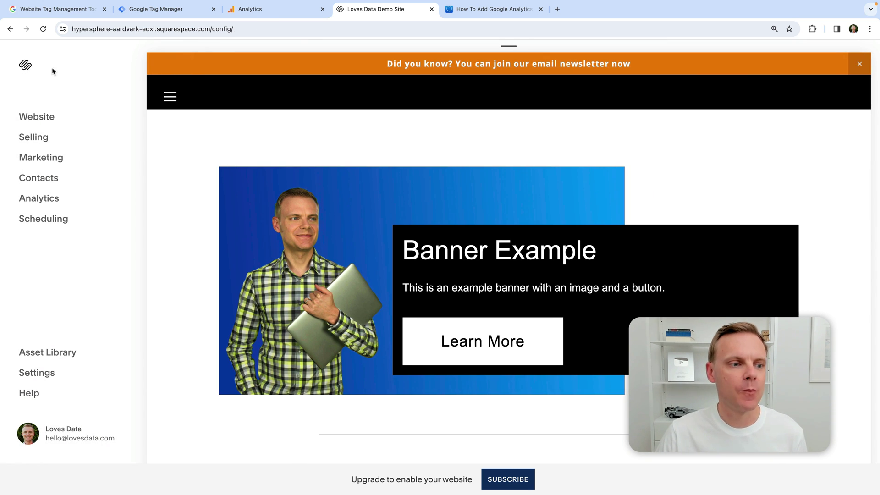
{"action": "left_click", "coordinate": [55, 374]}
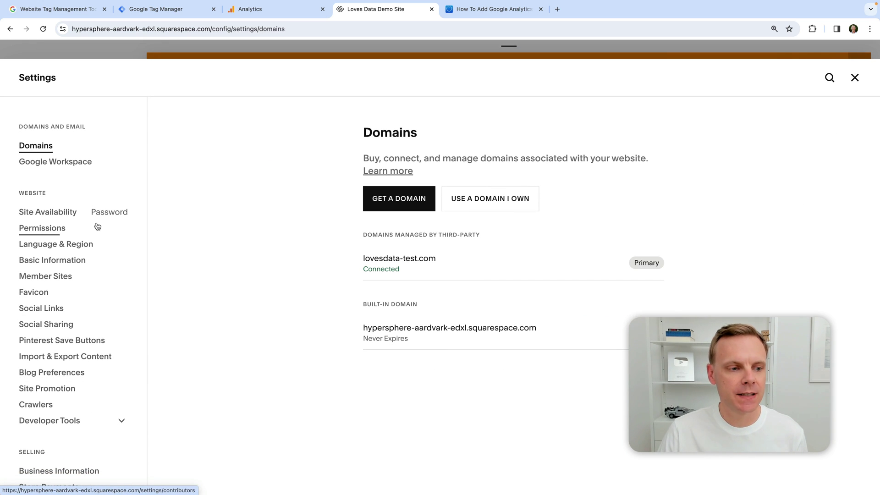
{"action": "scroll", "coordinate": [124, 247], "scroll_direction": "down", "scroll_amount": 2}
{"action": "scroll", "coordinate": [117, 284], "scroll_direction": "down", "scroll_amount": 2}
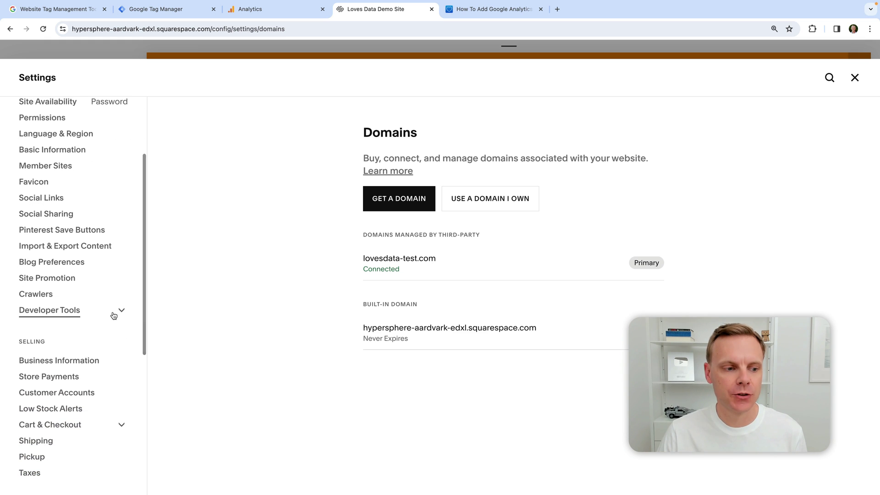
Under Developer Tools > External API Keys, select the Google Analytics ID G-6F75JGJ13T
{"action": "left_click", "coordinate": [119, 310]}
{"action": "scroll", "coordinate": [114, 314], "scroll_direction": "down", "scroll_amount": 2}
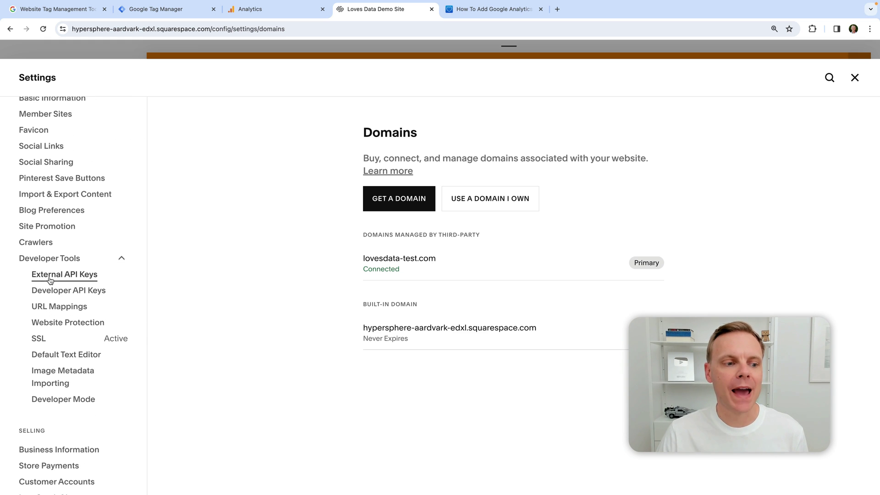
{"action": "left_click", "coordinate": [77, 277]}
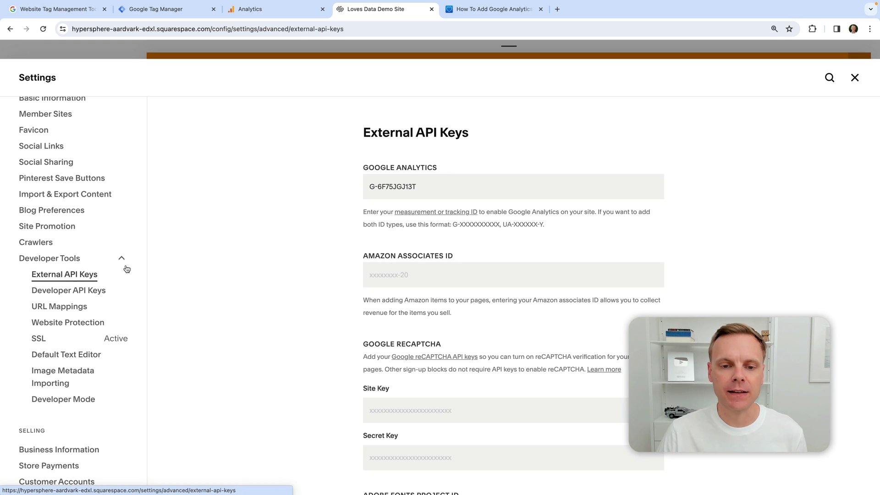
{"action": "left_click", "coordinate": [440, 190]}
{"action": "left_click_drag", "start_coordinate": [440, 189], "coordinate": [367, 186]}
{"action": "key", "text": "ctrl+c"}
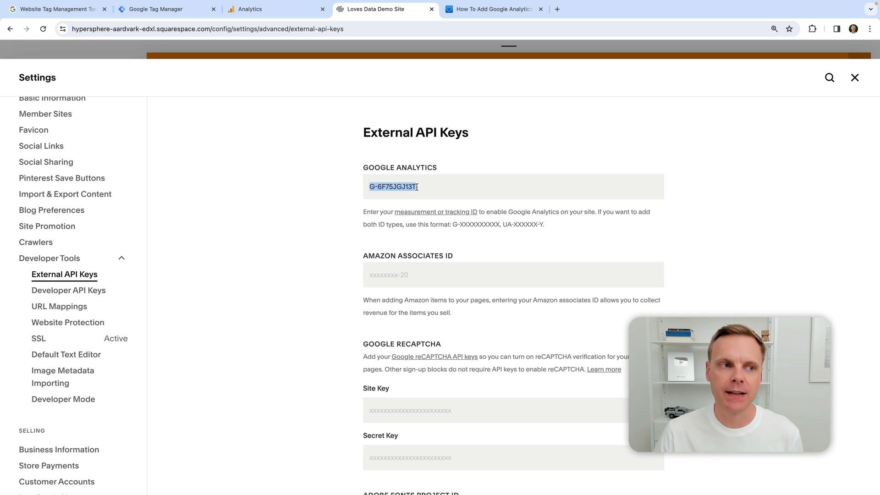
{"action": "left_click", "coordinate": [200, 18]}
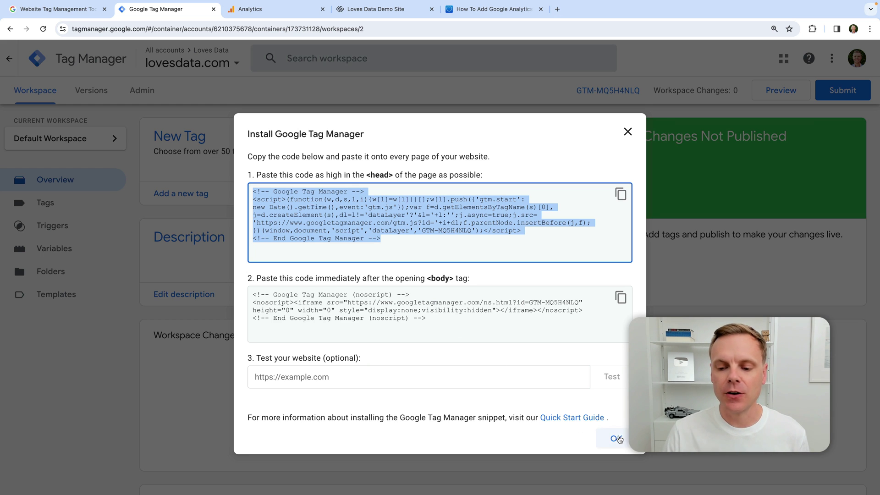
Dismiss the install dialog and view the container's empty Tags list
{"action": "left_click", "coordinate": [616, 438]}
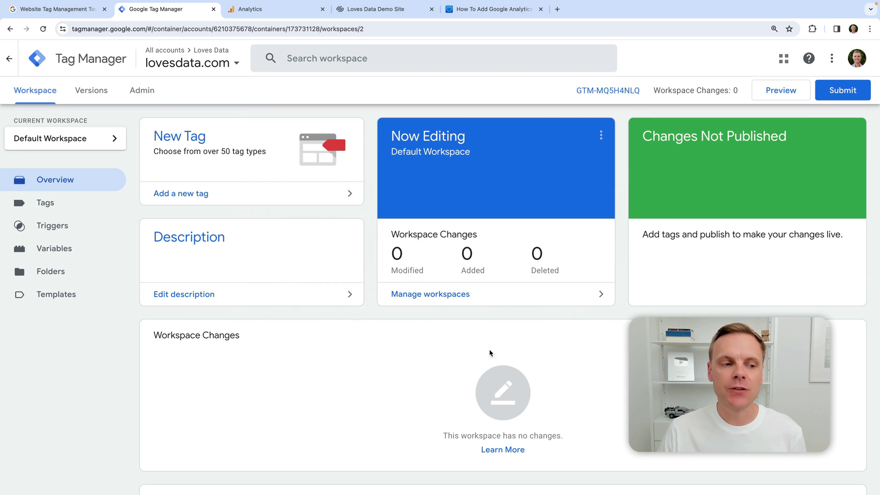
{"action": "left_click", "coordinate": [69, 208]}
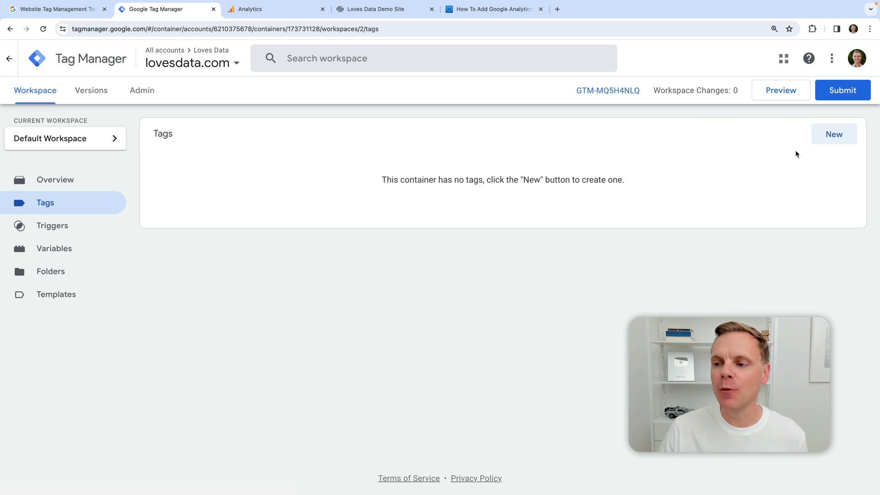
Create a new tag named 'Google Tag | GA4 | Page View'
{"action": "left_click", "coordinate": [827, 136]}
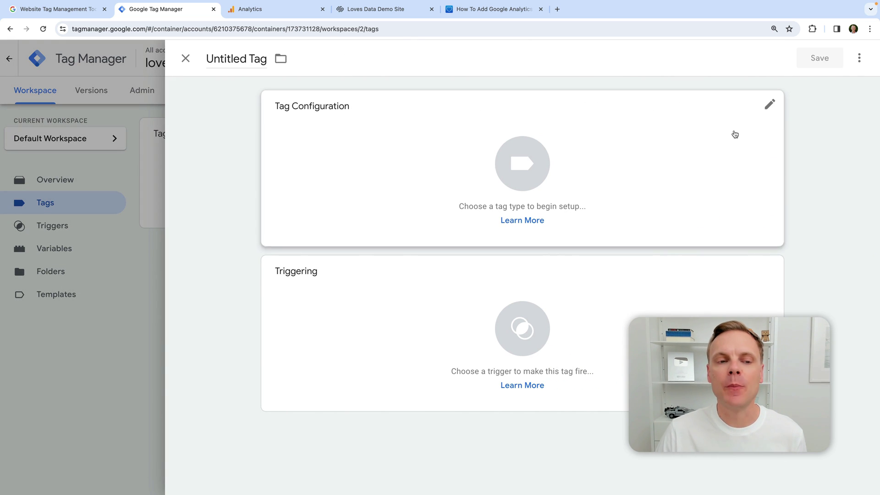
{"action": "left_click", "coordinate": [256, 61]}
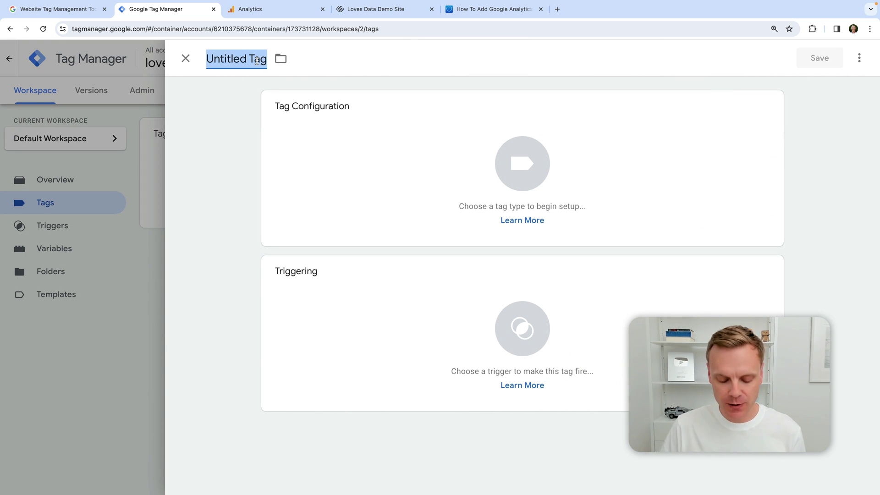
{"action": "type", "text": "Google"}
{"action": "type", "text": " Tag | GA4"}
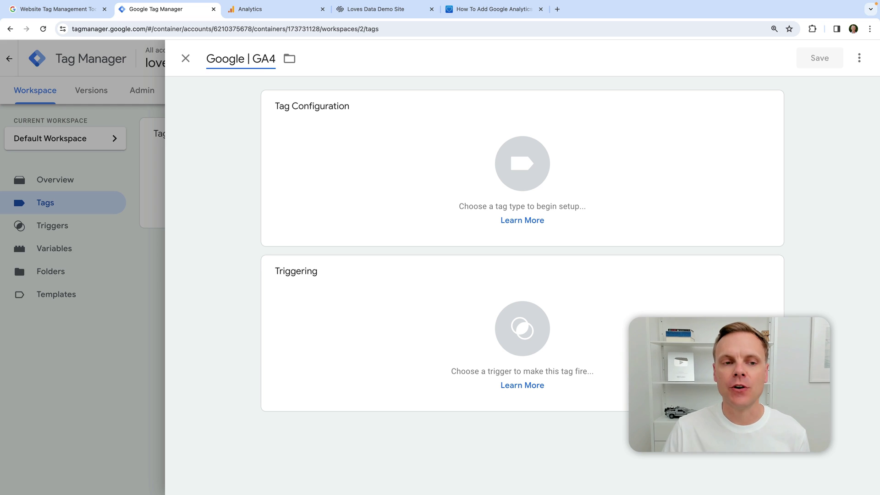
{"action": "type", "text": " |"}
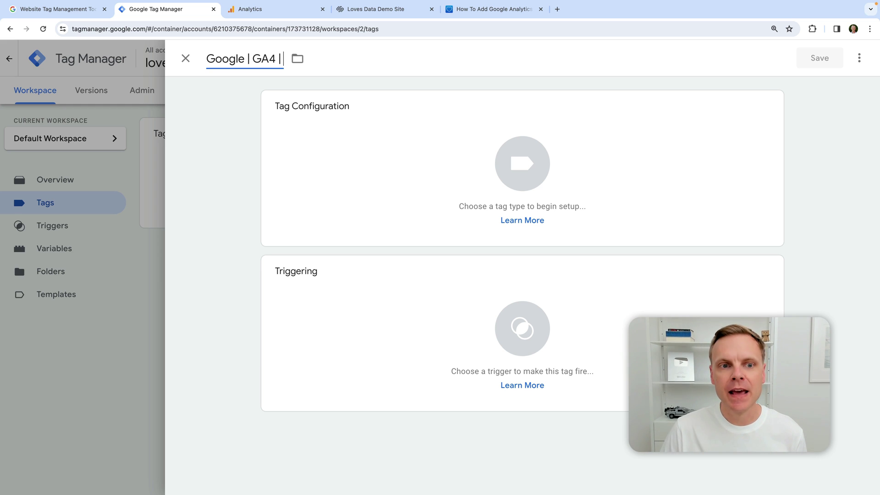
{"action": "type", "text": " Page View"}
{"action": "left_click", "coordinate": [244, 59]}
{"action": "type", "text": "Tag"}
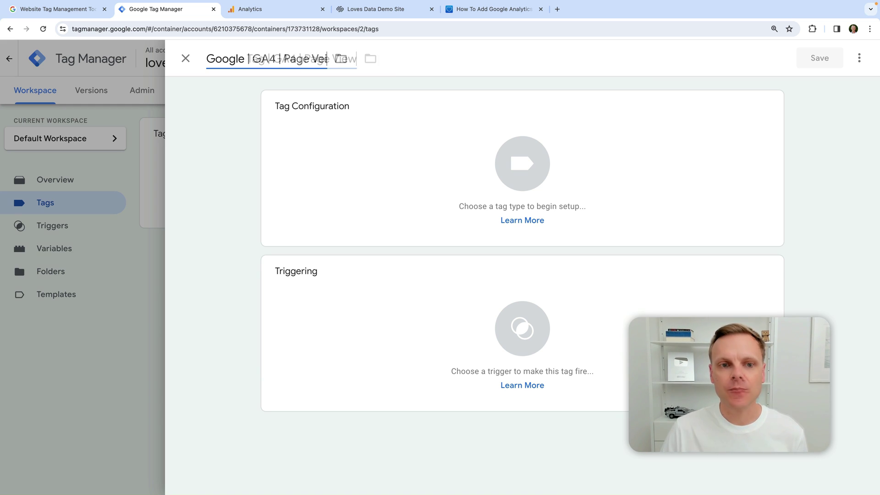
Set the new tag's type to Google Tag
{"action": "left_click", "coordinate": [362, 137]}
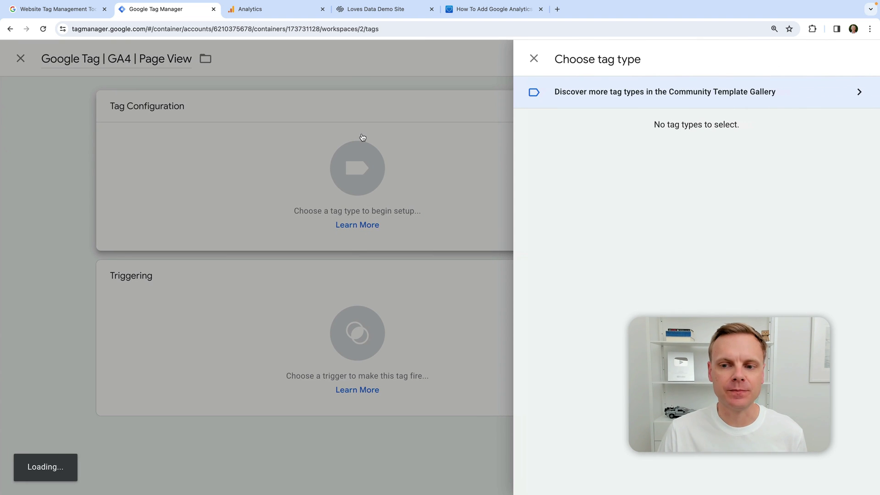
{"action": "left_click", "coordinate": [610, 161]}
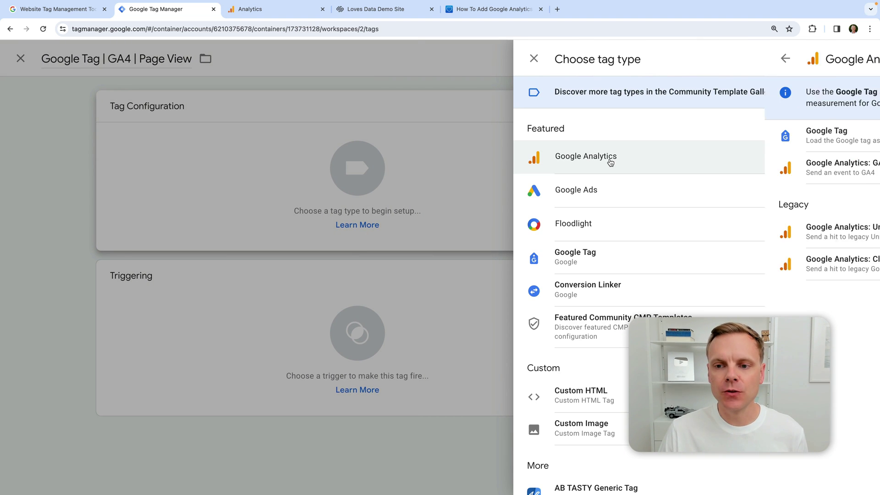
{"action": "left_click", "coordinate": [532, 57]}
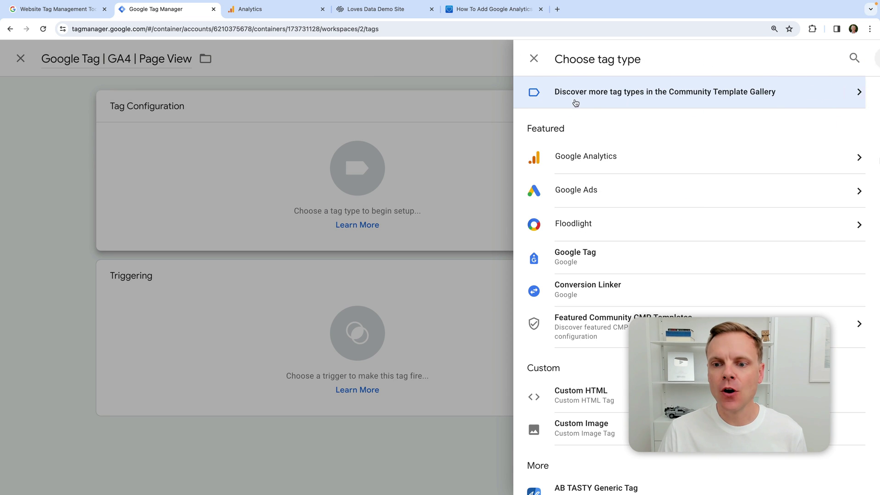
{"action": "left_click", "coordinate": [589, 257]}
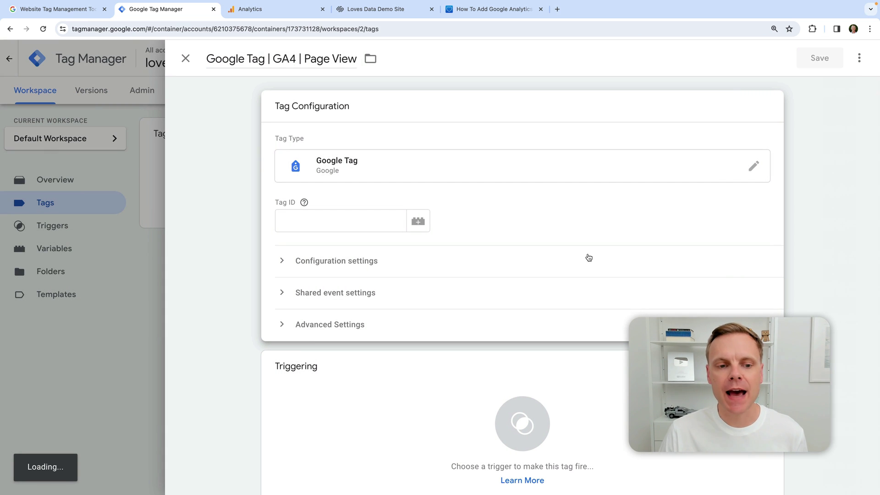
Enter Tag ID G-6F75JGJ13T, cross-check it against Squarespace, then go to Google Analytics Admin
{"action": "left_click", "coordinate": [317, 224]}
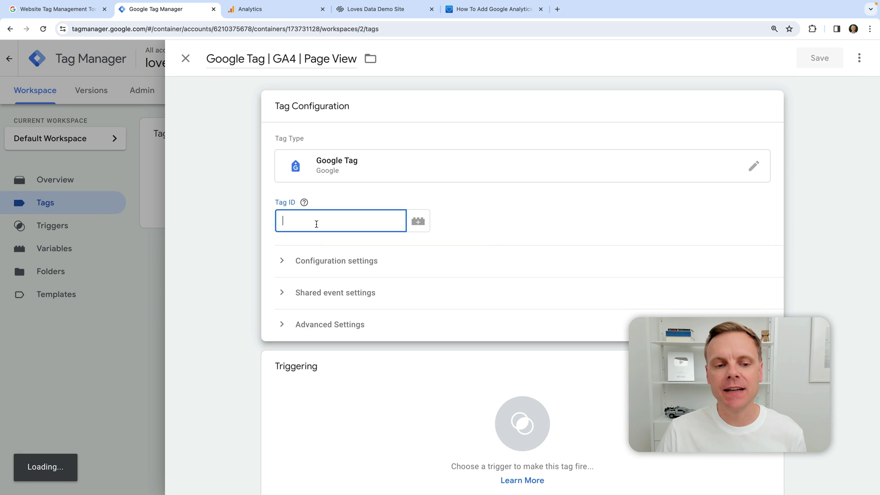
{"action": "key", "text": "ctrl+v"}
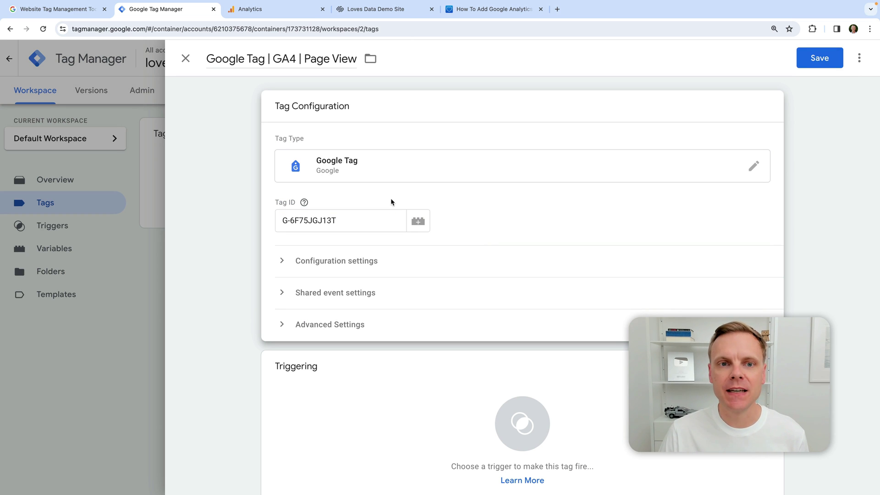
{"action": "left_click", "coordinate": [376, 9]}
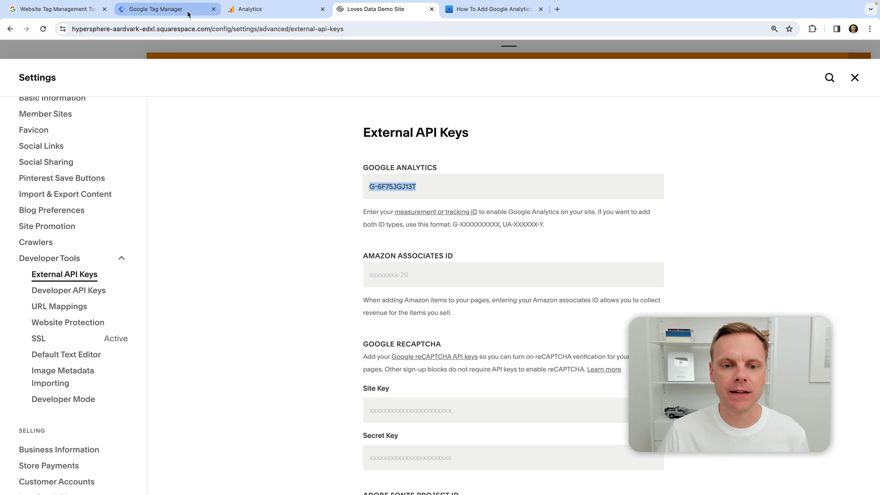
{"action": "left_click", "coordinate": [160, 9]}
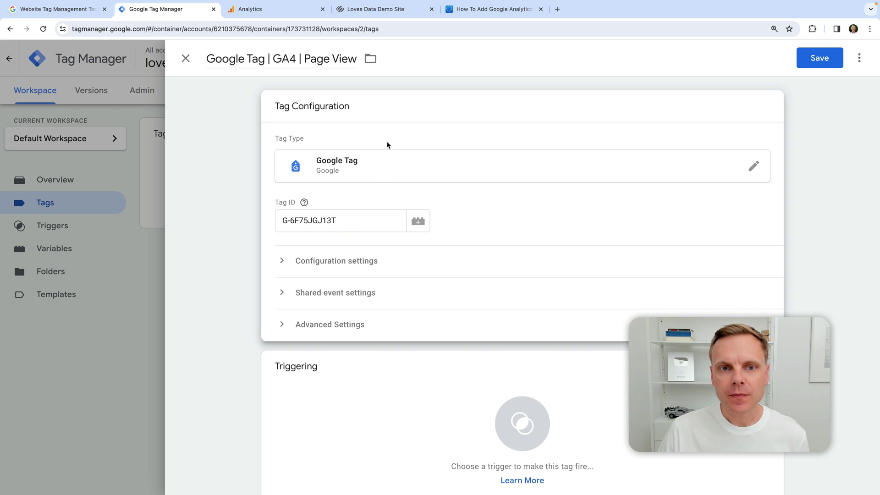
{"action": "left_click", "coordinate": [391, 13]}
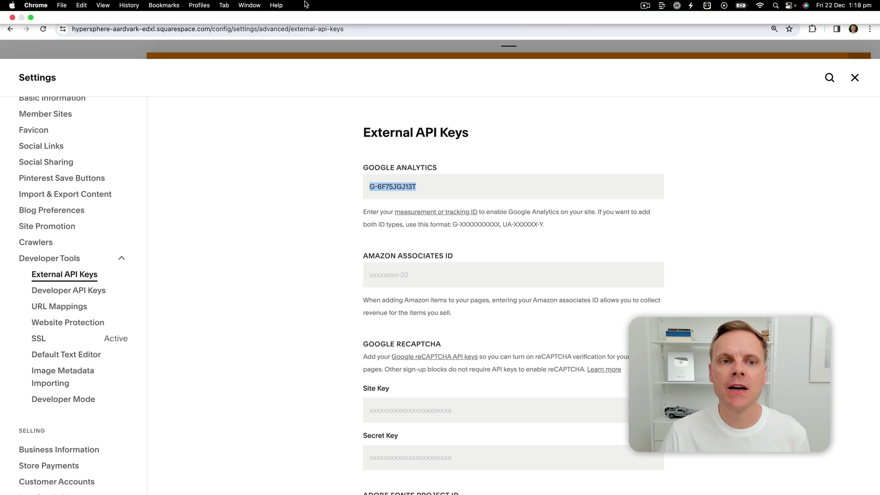
{"action": "left_click", "coordinate": [303, 10]}
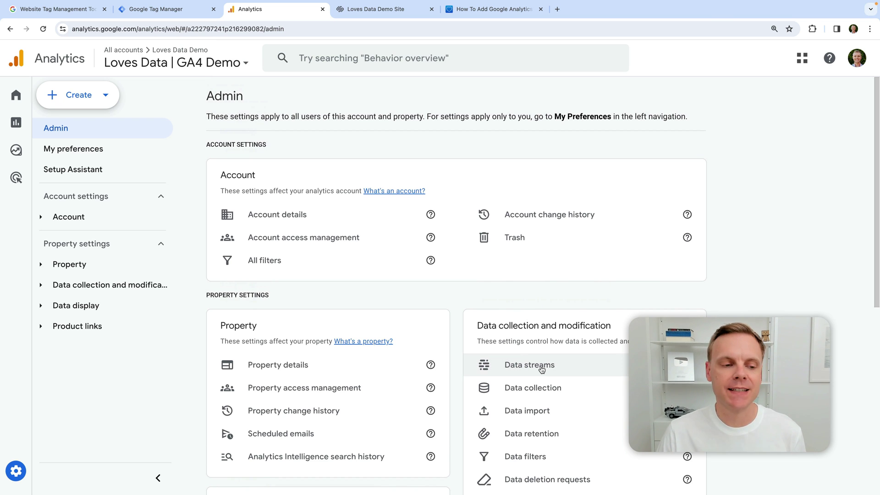
Copy the Loves Data Demo web stream's Measurement ID G-6F75JGJ13T from Data streams
{"action": "left_click", "coordinate": [120, 289]}
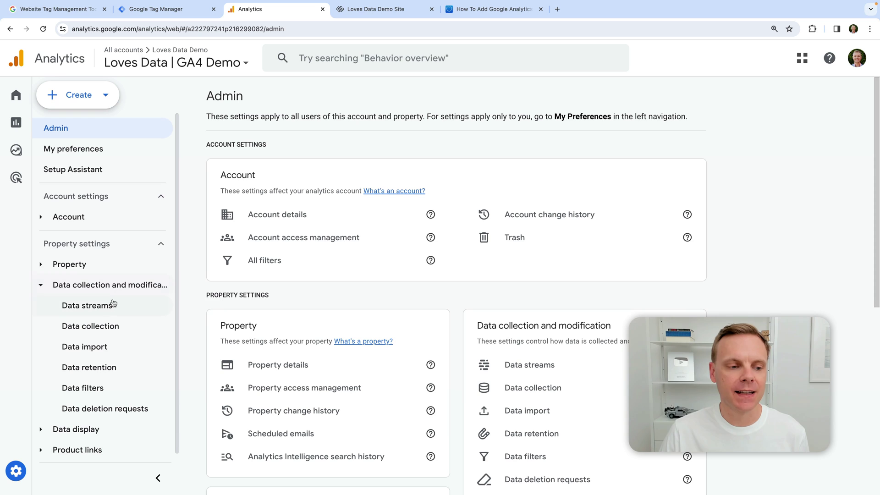
{"action": "left_click", "coordinate": [111, 304]}
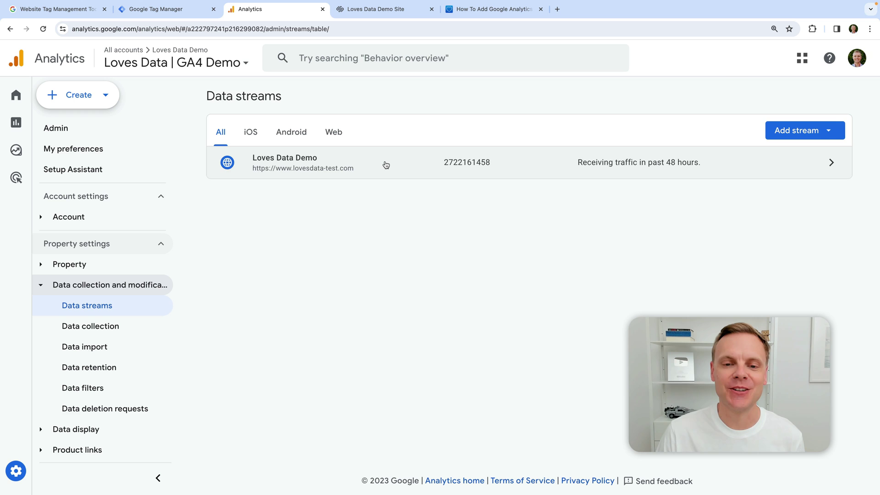
{"action": "left_click", "coordinate": [386, 164]}
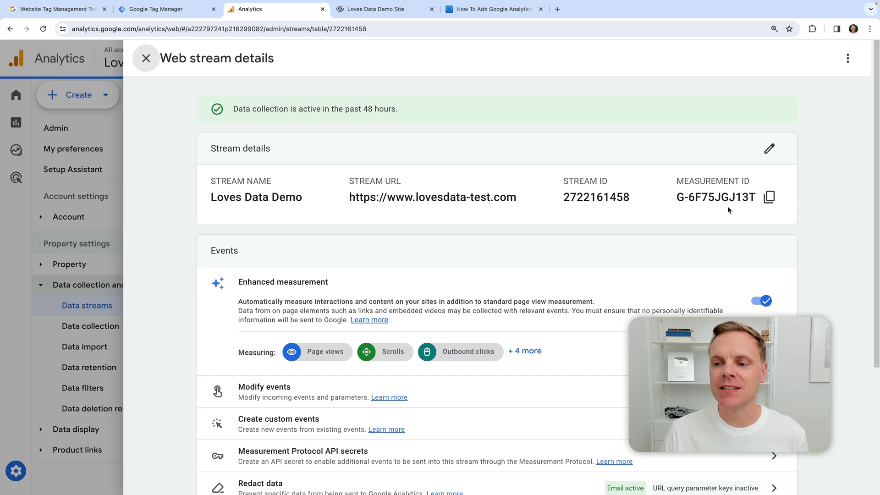
{"action": "left_click", "coordinate": [769, 201]}
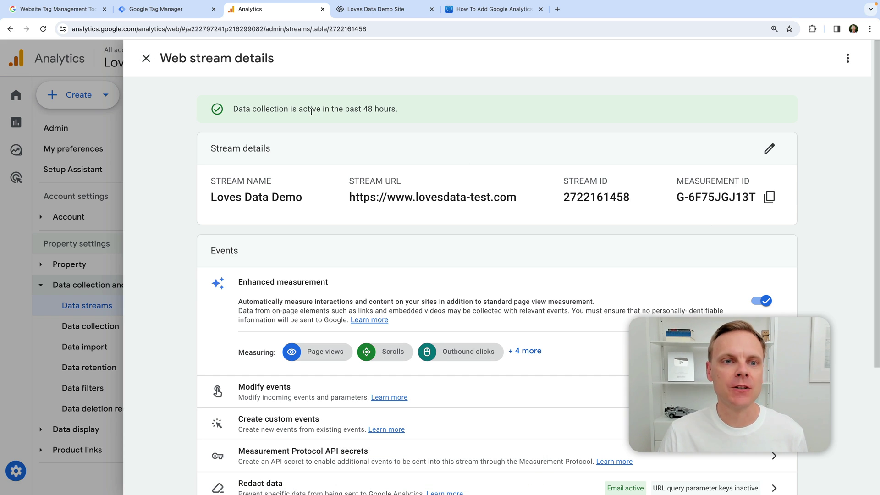
{"action": "left_click", "coordinate": [369, 13]}
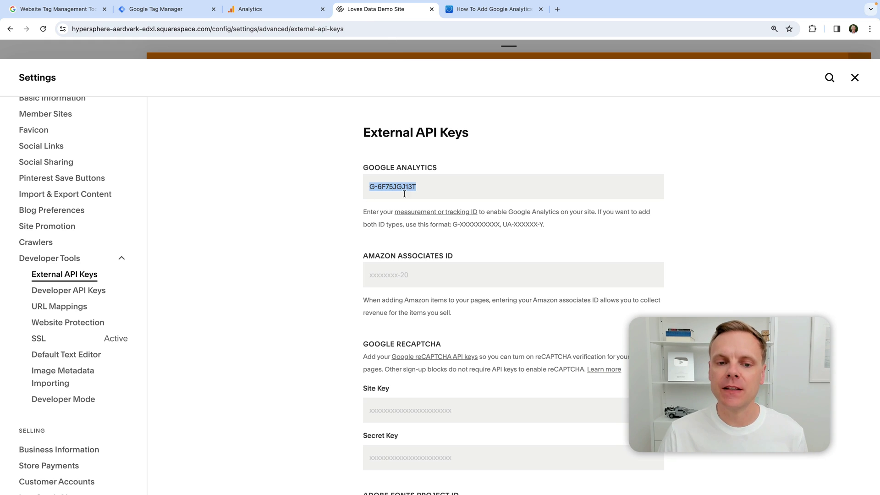
Give the Google Tag | GA4 | Page View tag (G-6F75JGJ13T) the Initialization - All Pages trigger and save it
{"action": "left_click", "coordinate": [176, 14]}
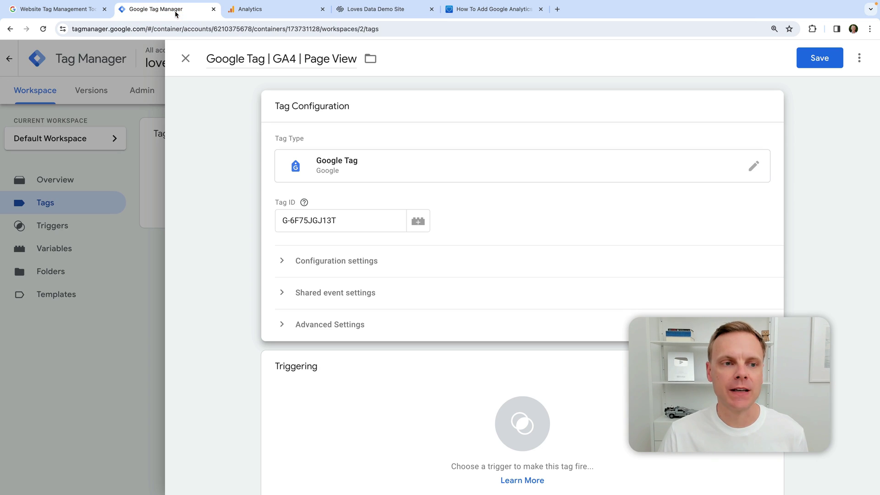
{"action": "left_click_drag", "start_coordinate": [281, 221], "coordinate": [350, 220]}
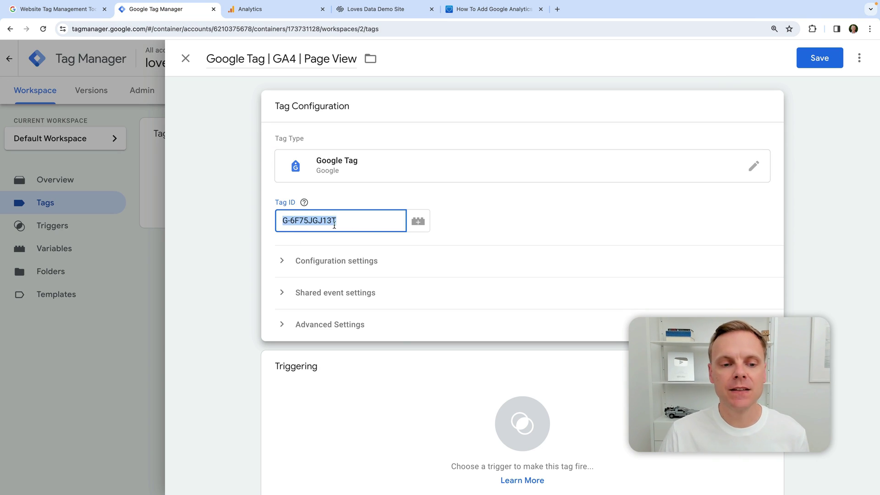
{"action": "scroll", "coordinate": [362, 230], "scroll_direction": "down", "scroll_amount": 1}
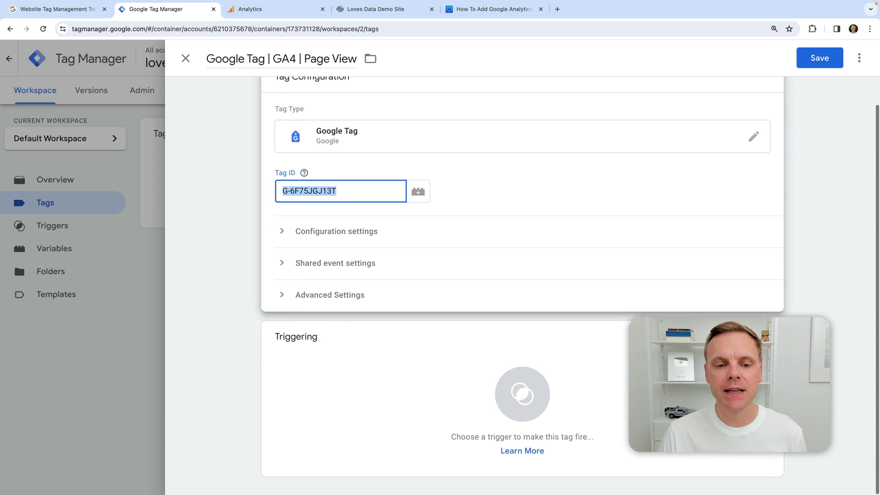
{"action": "left_click", "coordinate": [435, 369]}
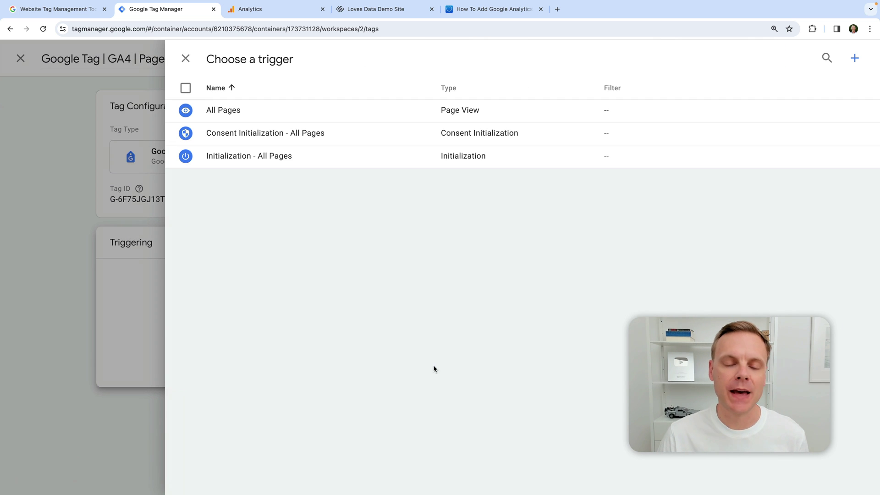
{"action": "left_click", "coordinate": [341, 160]}
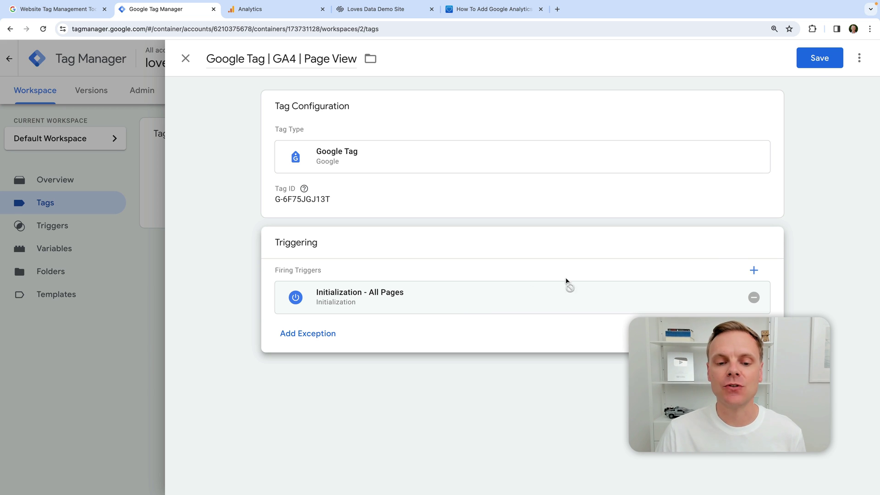
{"action": "left_click", "coordinate": [817, 58]}
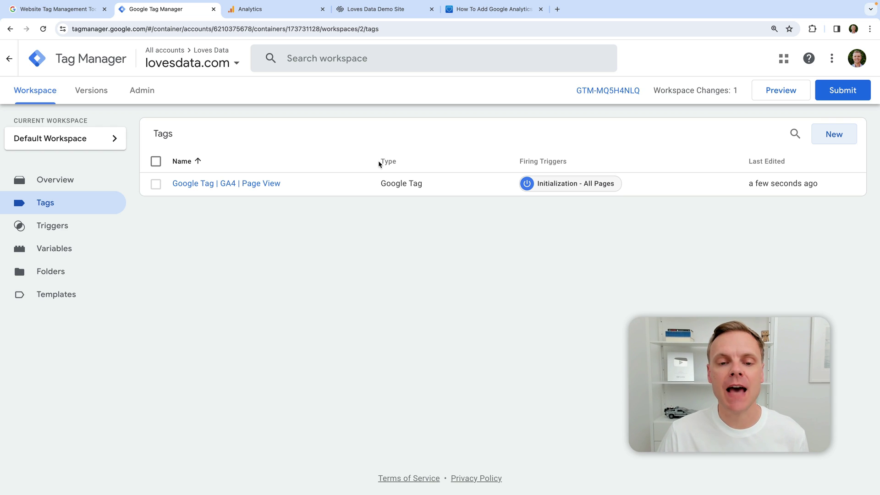
{"action": "left_click", "coordinate": [770, 94]}
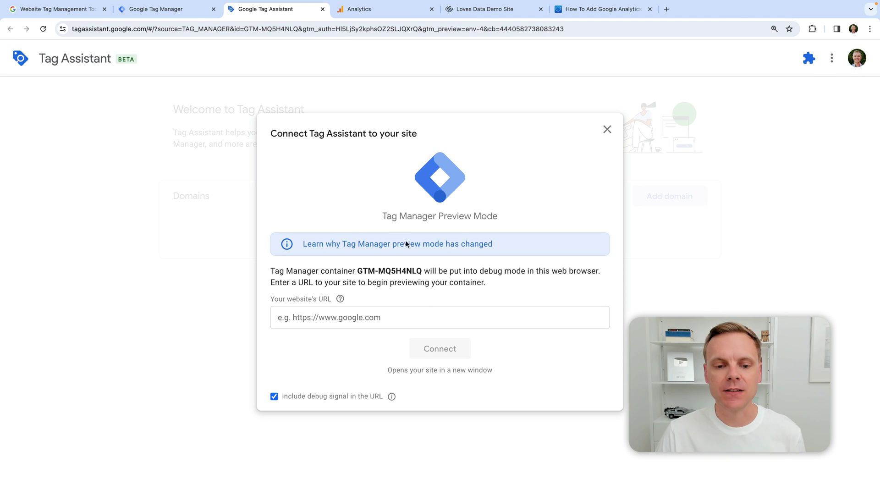
{"action": "left_click", "coordinate": [424, 319]}
{"action": "type", "text": "ht"}
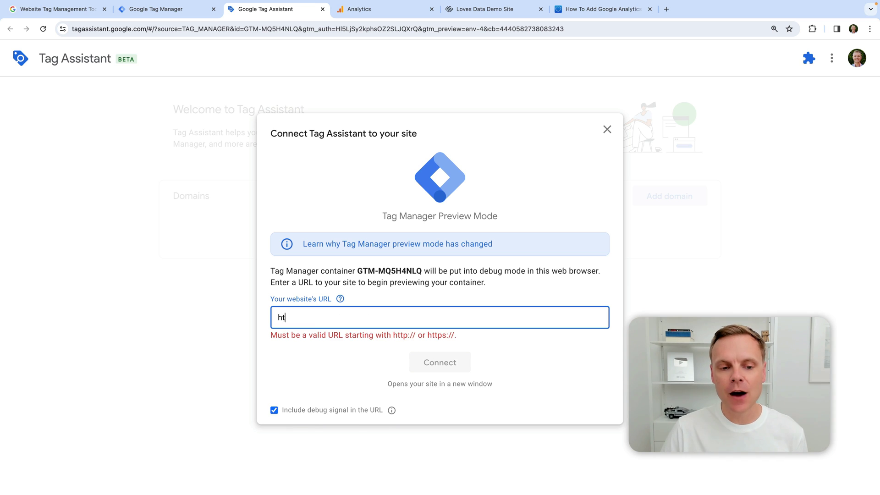
{"action": "type", "text": "tps://"}
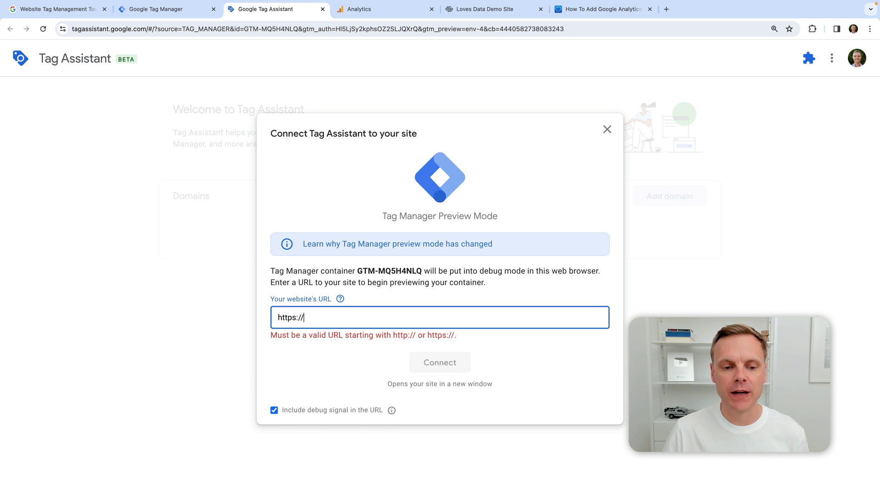
{"action": "type", "text": "www.lovesda"}
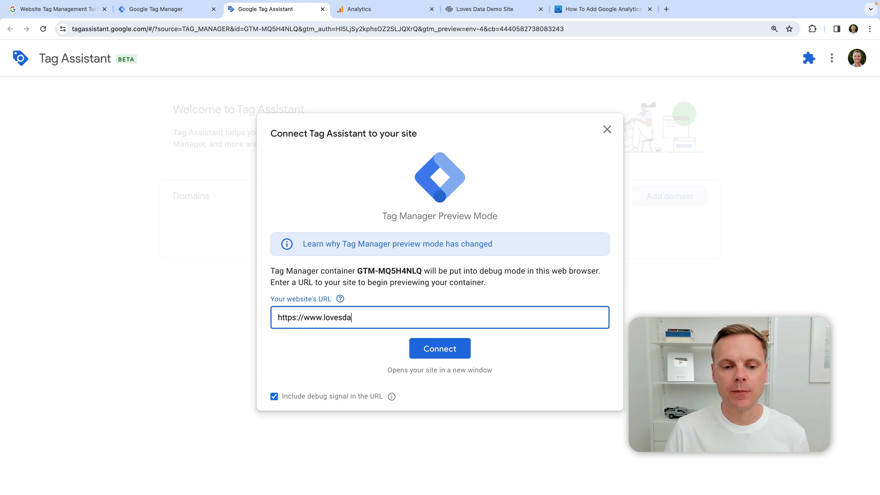
{"action": "type", "text": "ta-tes"}
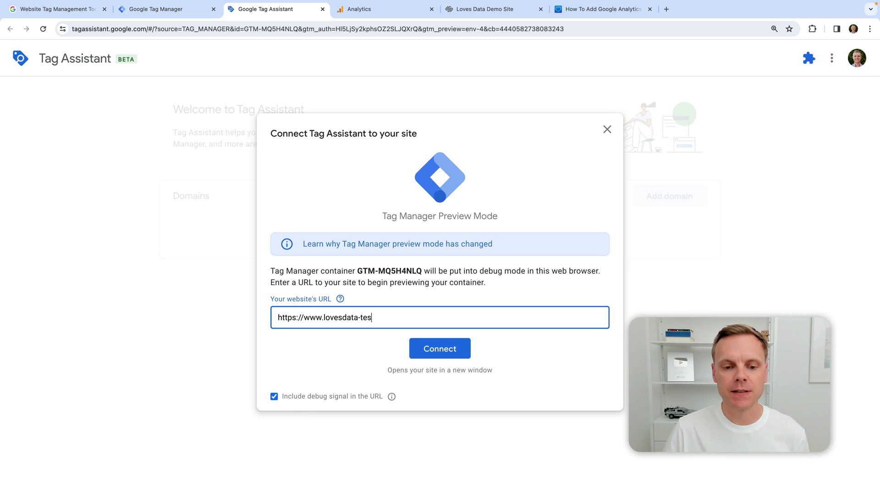
{"action": "type", "text": "t.com"}
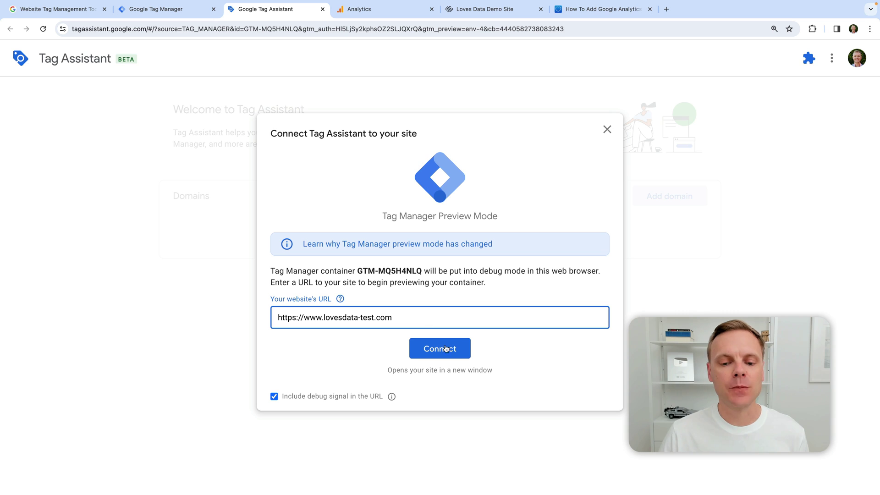
{"action": "left_click", "coordinate": [456, 356]}
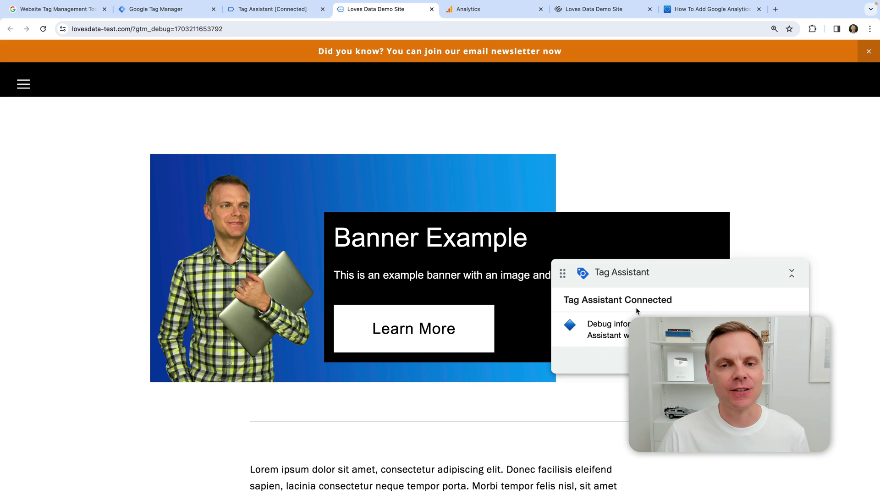
Follow Learn More to the Email Newsletter Example page, then return to the connected Tag Assistant
{"action": "left_click", "coordinate": [423, 335]}
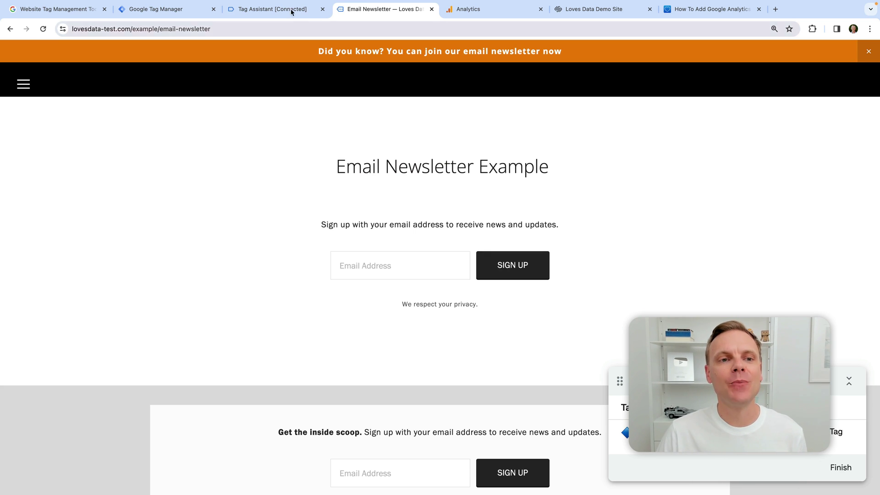
{"action": "mouse_move", "coordinate": [281, 14]}
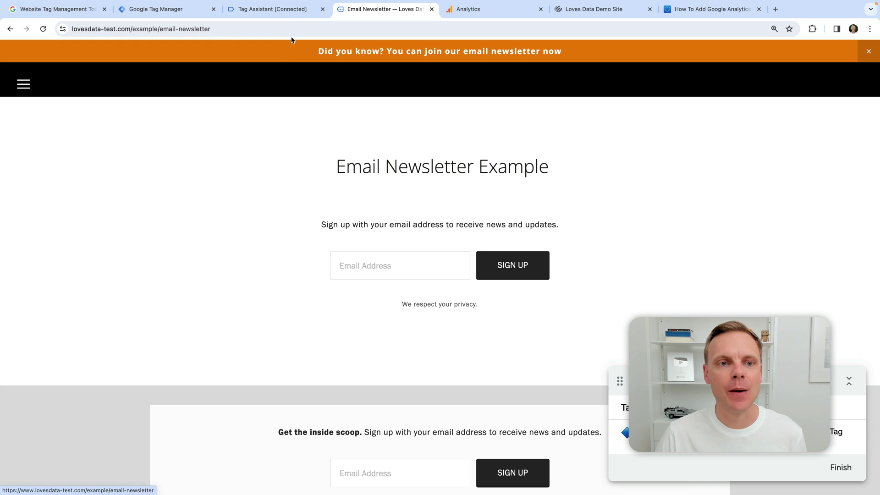
{"action": "left_click", "coordinate": [284, 9]}
Check the fired Google Tag | GA4 | Page View card and the Page View hits sent by G-6F75JGJ13T
{"action": "left_click", "coordinate": [424, 249]}
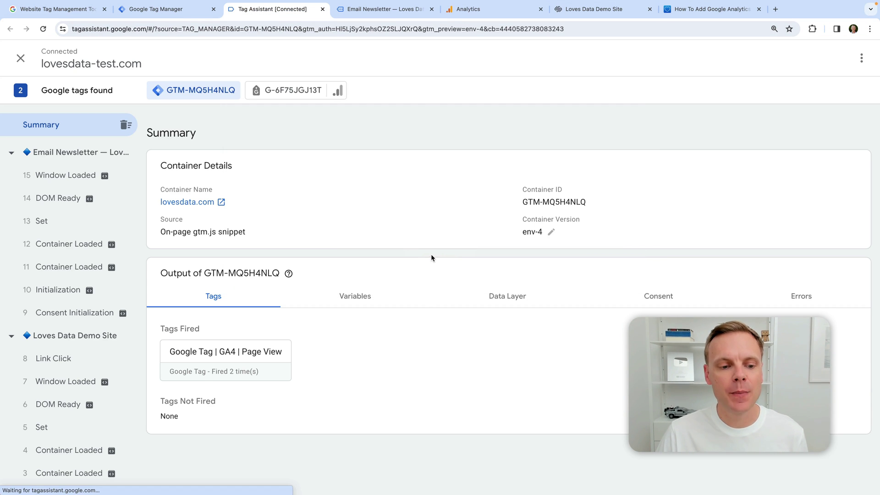
{"action": "left_click", "coordinate": [238, 362]}
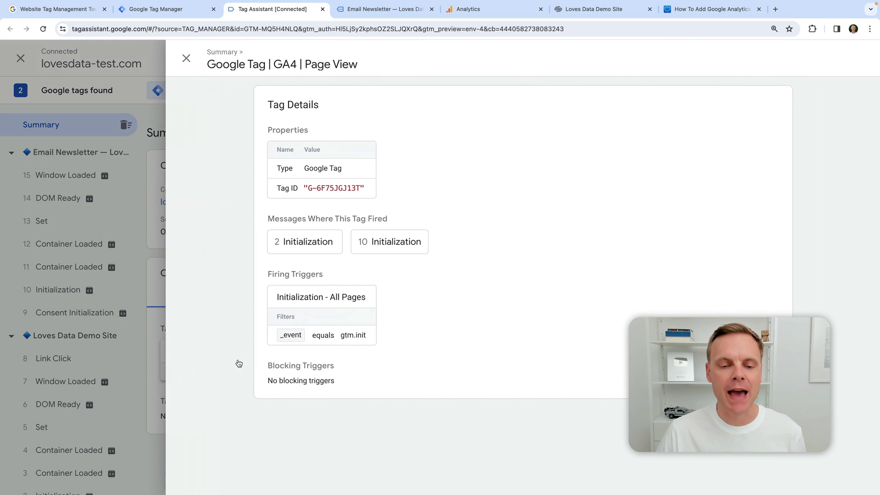
{"action": "left_click", "coordinate": [185, 57]}
{"action": "left_click", "coordinate": [276, 89]}
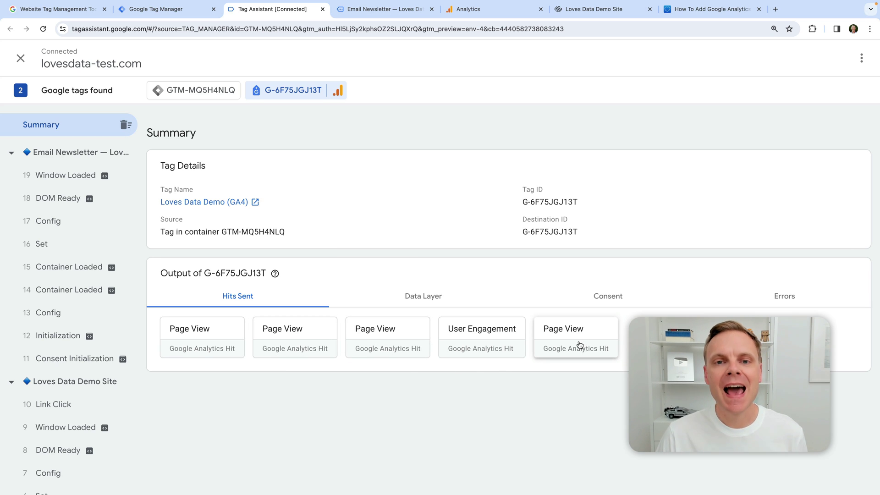
Glance at the Squarespace settings, then go back to Tag Manager's tag list
{"action": "left_click", "coordinate": [587, 9]}
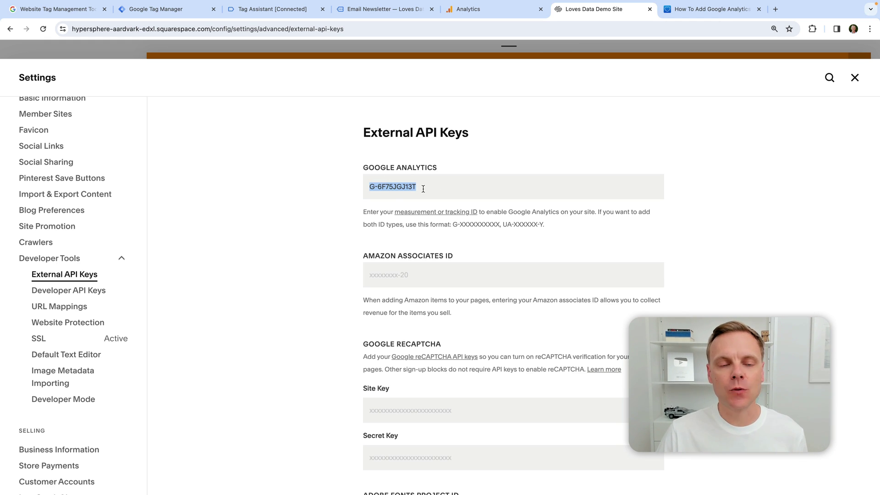
{"action": "left_click", "coordinate": [300, 9]}
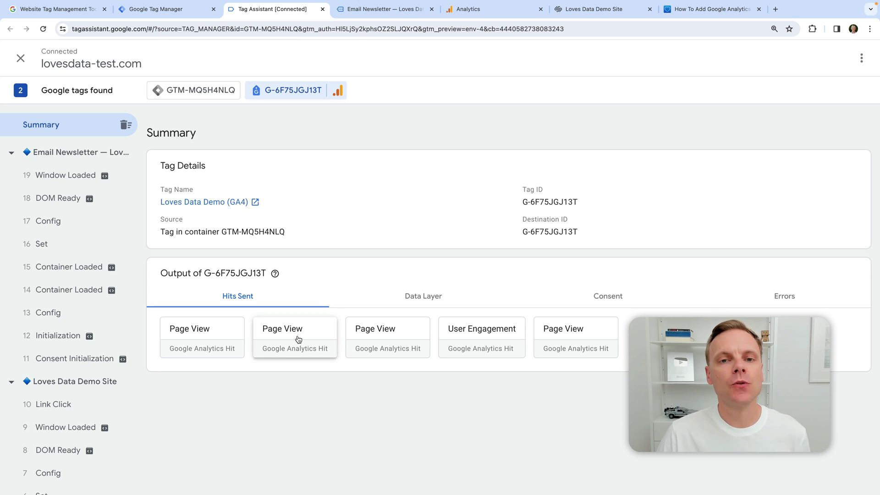
{"action": "left_click", "coordinate": [192, 13]}
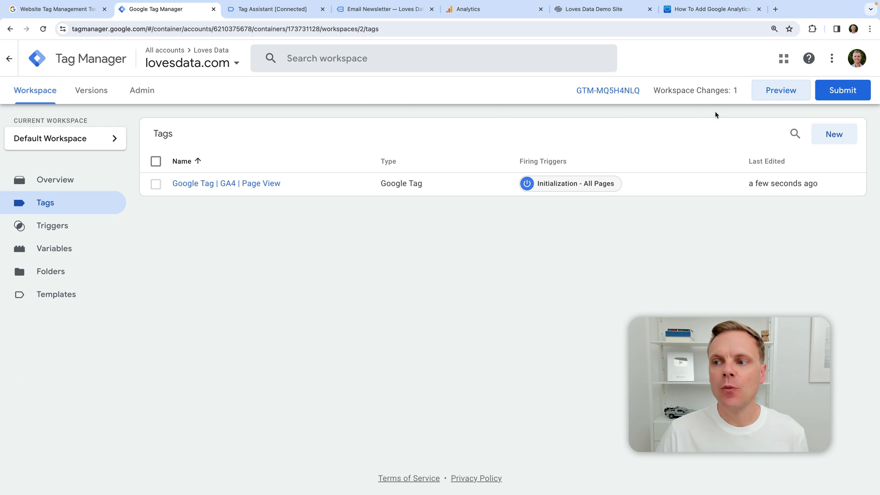
Submit and publish the workspace as a version named 'Added Google Tag'
{"action": "left_click", "coordinate": [838, 92]}
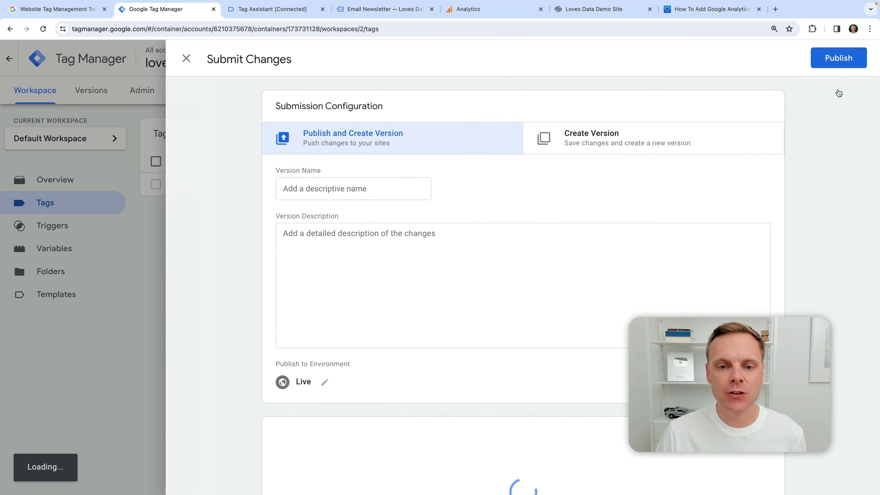
{"action": "left_click", "coordinate": [410, 196]}
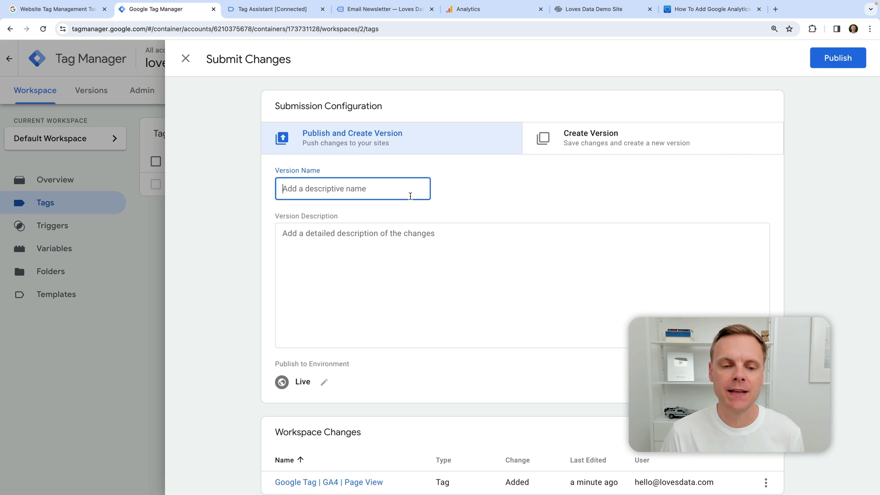
{"action": "type", "text": "Added"}
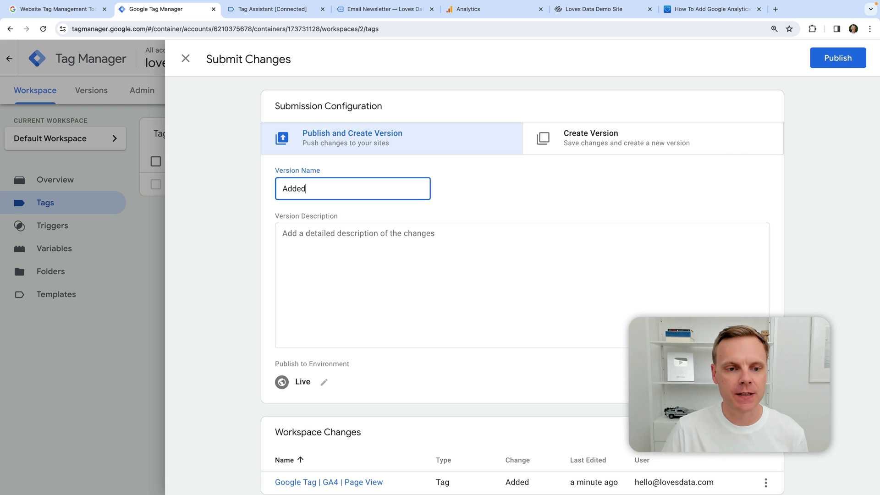
{"action": "type", "text": " Google Tag"}
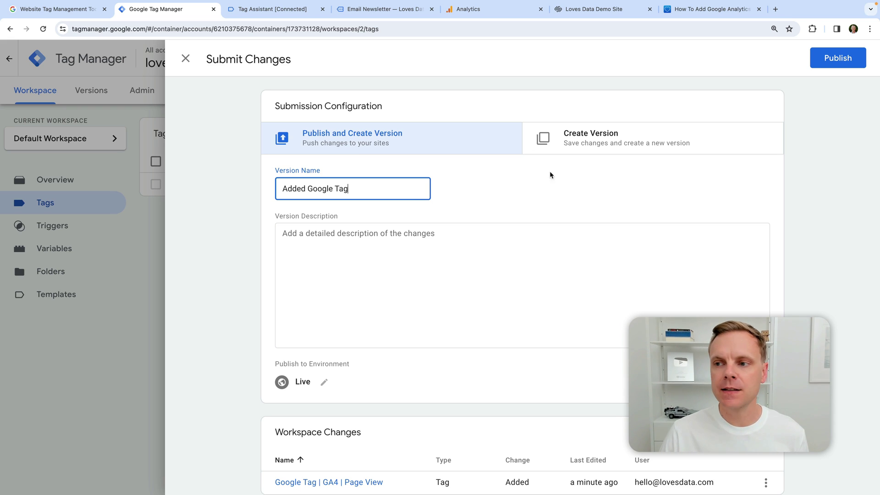
{"action": "left_click", "coordinate": [818, 61]}
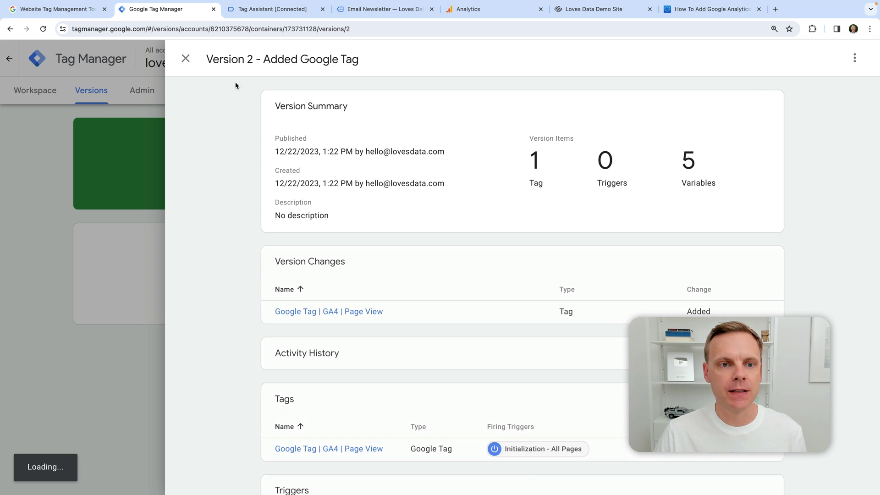
Clear G-6F75JGJ13T from Squarespace's Google Analytics External API Key field and save
{"action": "left_click", "coordinate": [580, 11]}
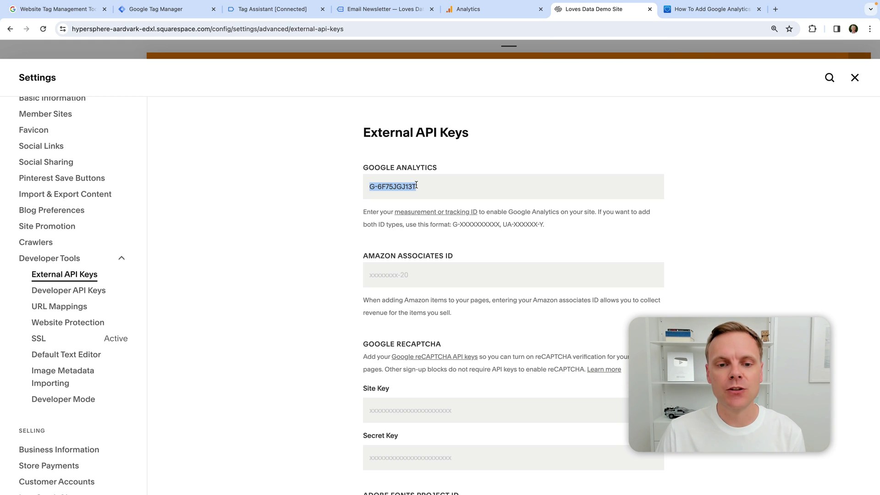
{"action": "key", "text": "BackSpace"}
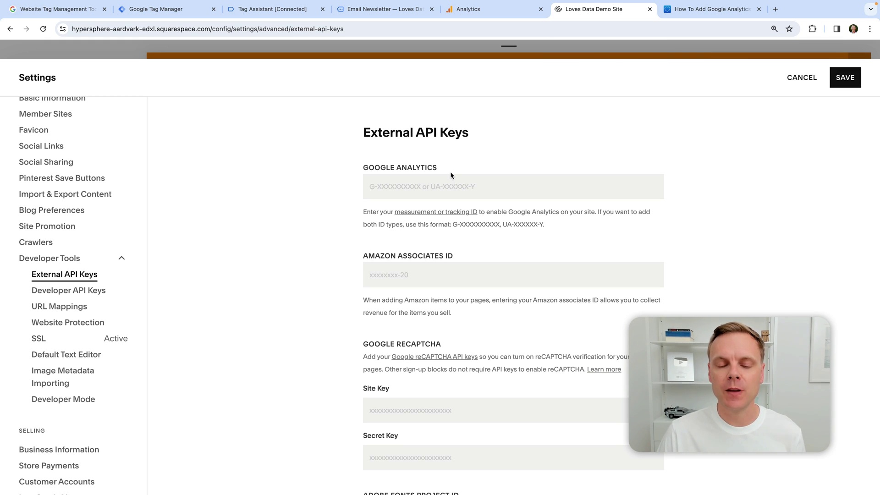
{"action": "scroll", "coordinate": [614, 139], "scroll_direction": "down", "scroll_amount": 1}
{"action": "left_click", "coordinate": [844, 79]}
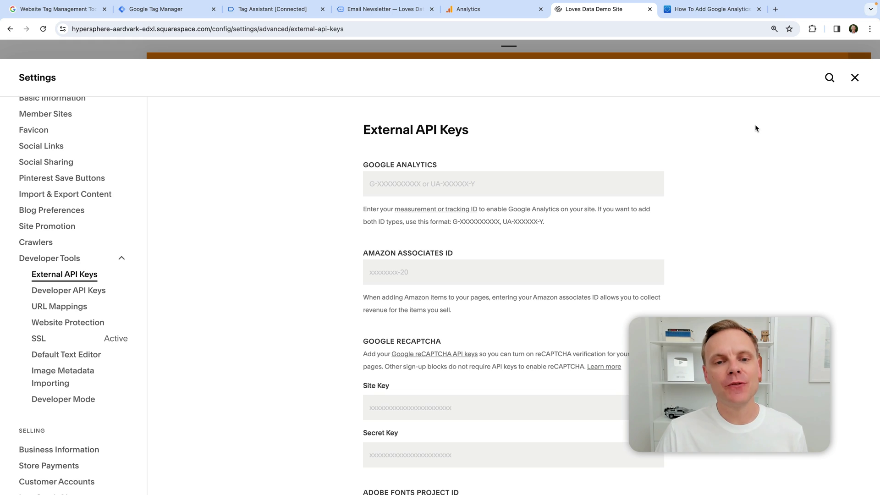
Scroll the GA4-to-Squarespace blog post down to the purchase dataLayer Code Injection script
{"action": "left_click", "coordinate": [730, 10]}
{"action": "scroll", "coordinate": [565, 179], "scroll_direction": "down", "scroll_amount": 4}
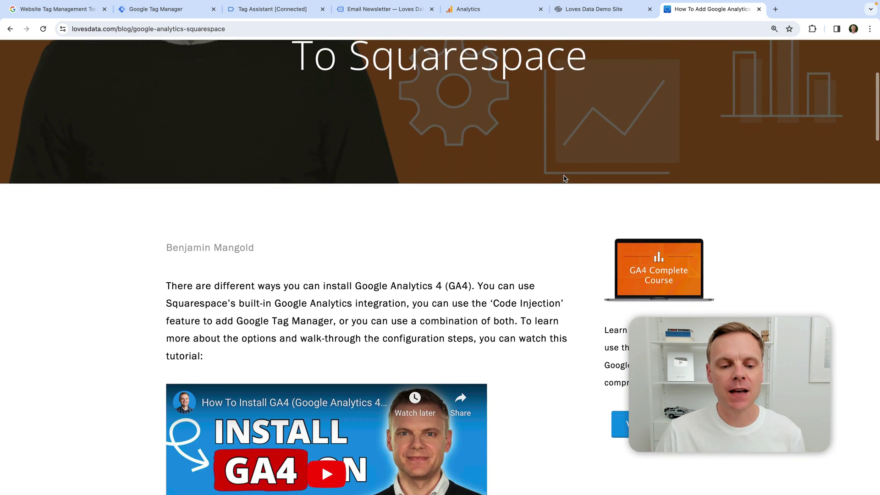
{"action": "scroll", "coordinate": [565, 179], "scroll_direction": "down", "scroll_amount": 10}
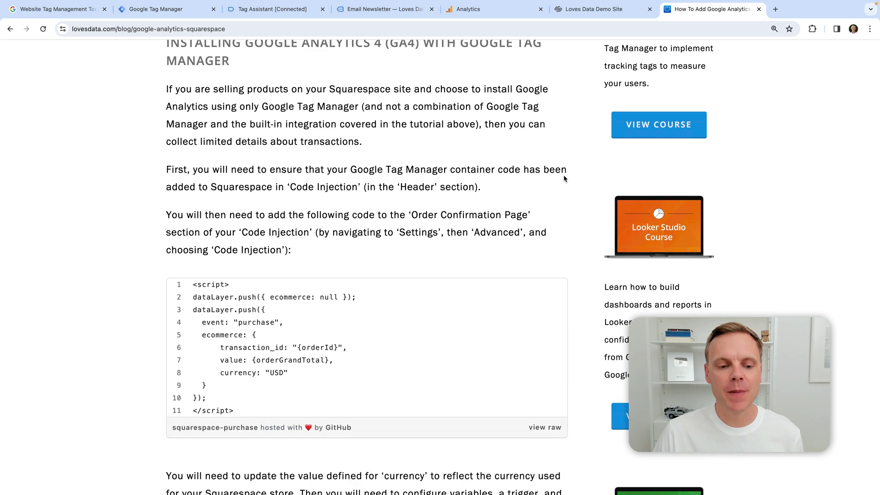
{"action": "scroll", "coordinate": [563, 178], "scroll_direction": "down", "scroll_amount": 3}
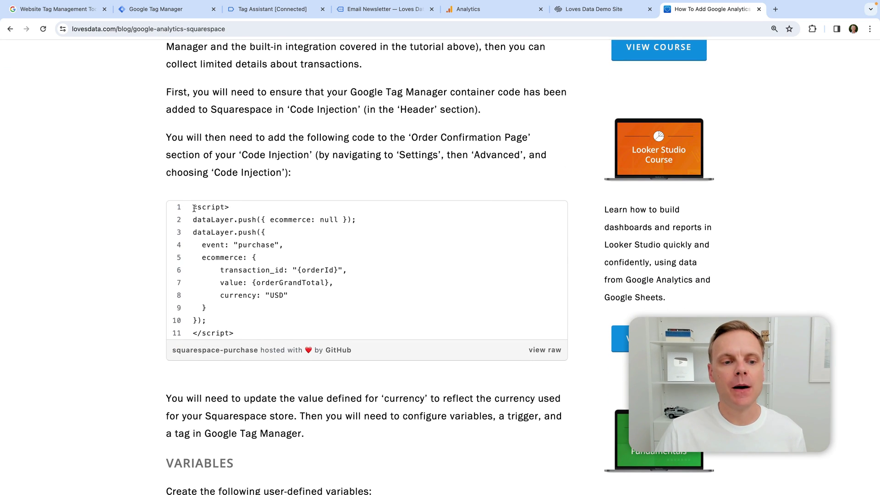
{"action": "left_click_drag", "start_coordinate": [193, 207], "coordinate": [272, 338]}
{"action": "left_click", "coordinate": [333, 188]}
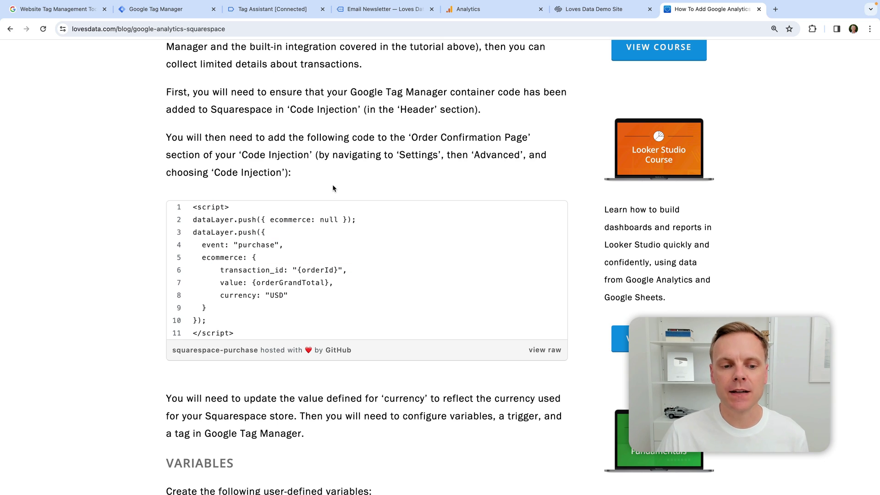